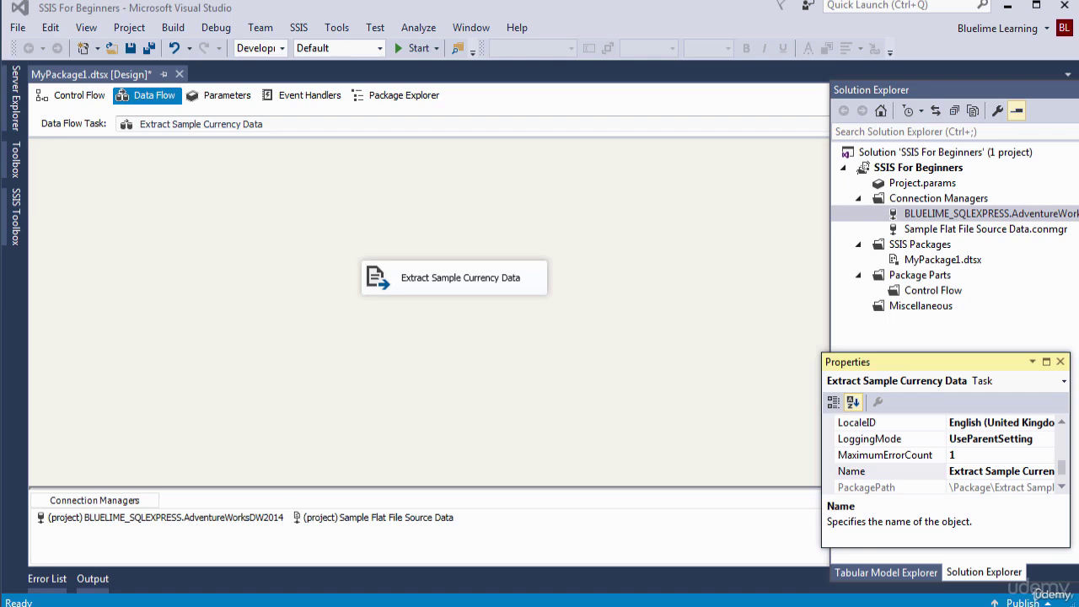
- Add a Lookup transformation from the common components to the data flow, just below Extract Sample Currency Data
{"action": "left_click", "coordinate": [17, 226]}
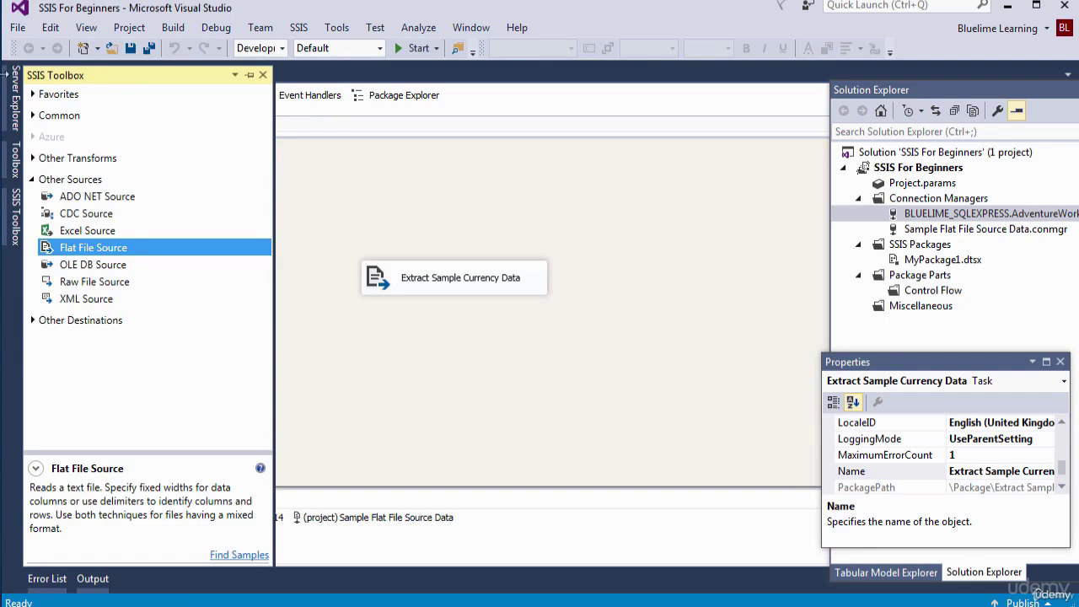
{"action": "left_click", "coordinate": [37, 180]}
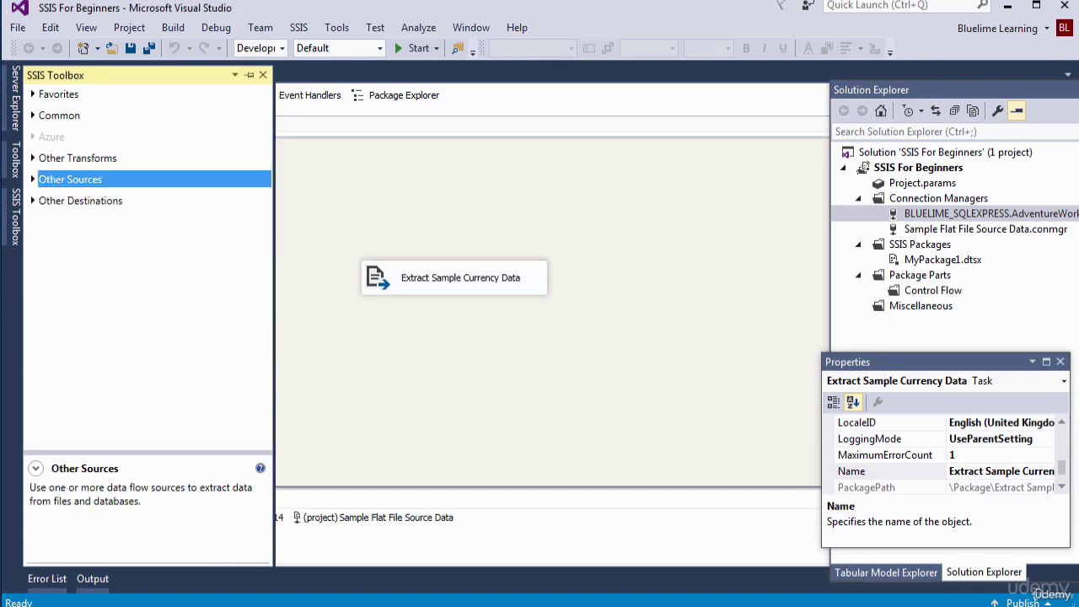
{"action": "left_click", "coordinate": [34, 117]}
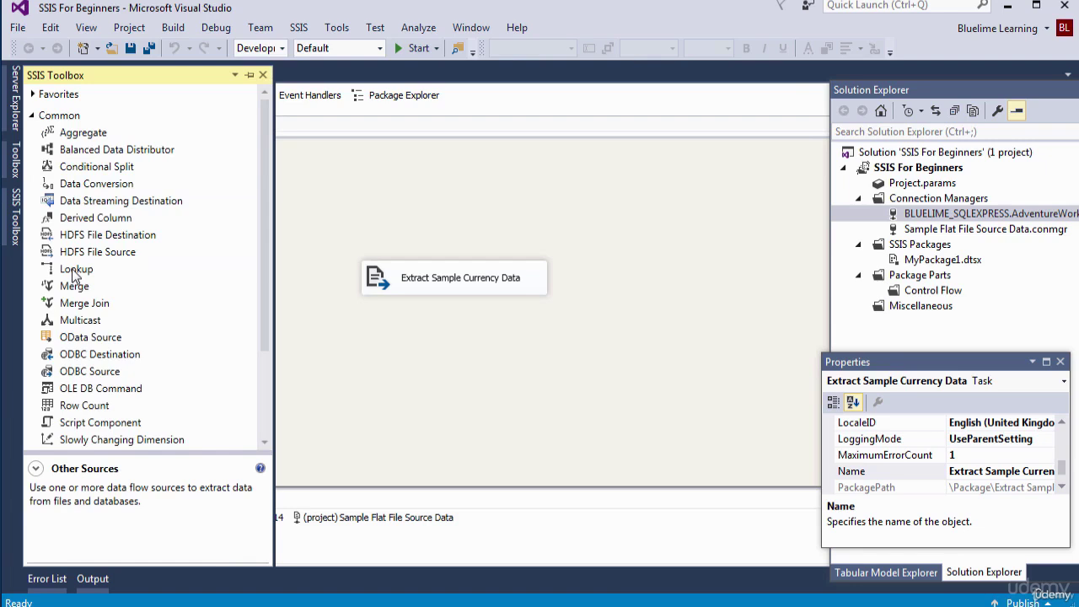
{"action": "left_click_drag", "start_coordinate": [73, 270], "coordinate": [441, 327]}
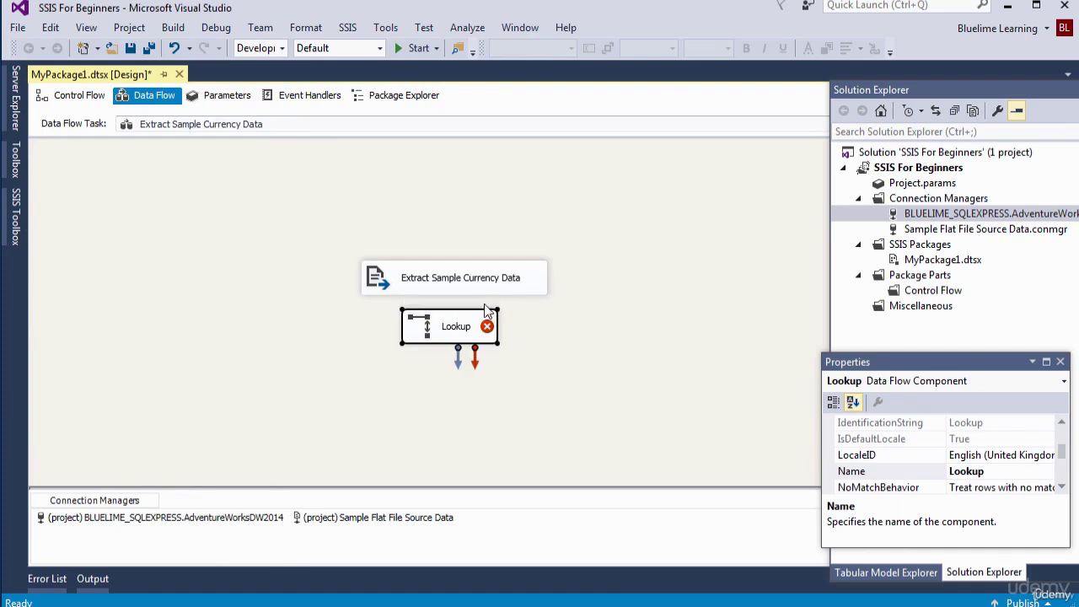
{"action": "left_click", "coordinate": [527, 396]}
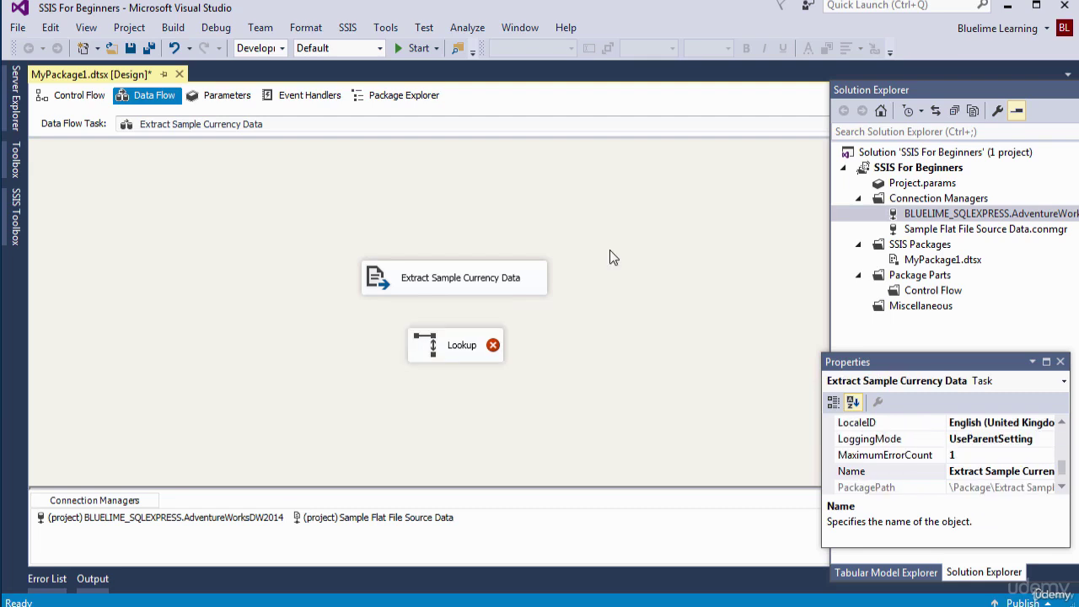
- Bring up the Lookup component's properties and close the Properties window
{"action": "left_click", "coordinate": [459, 354]}
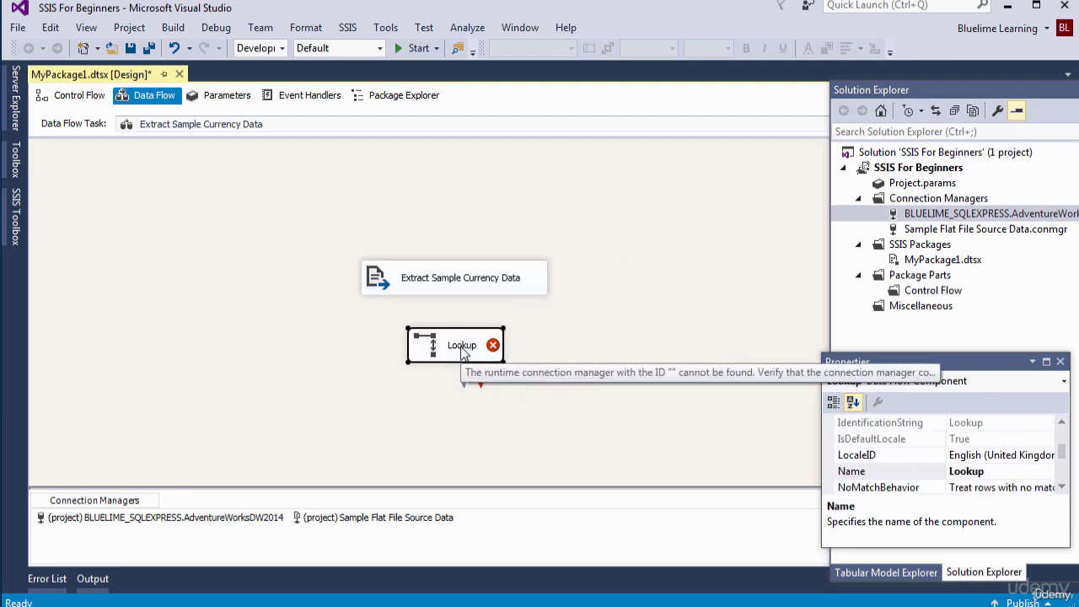
{"action": "right_click", "coordinate": [464, 353]}
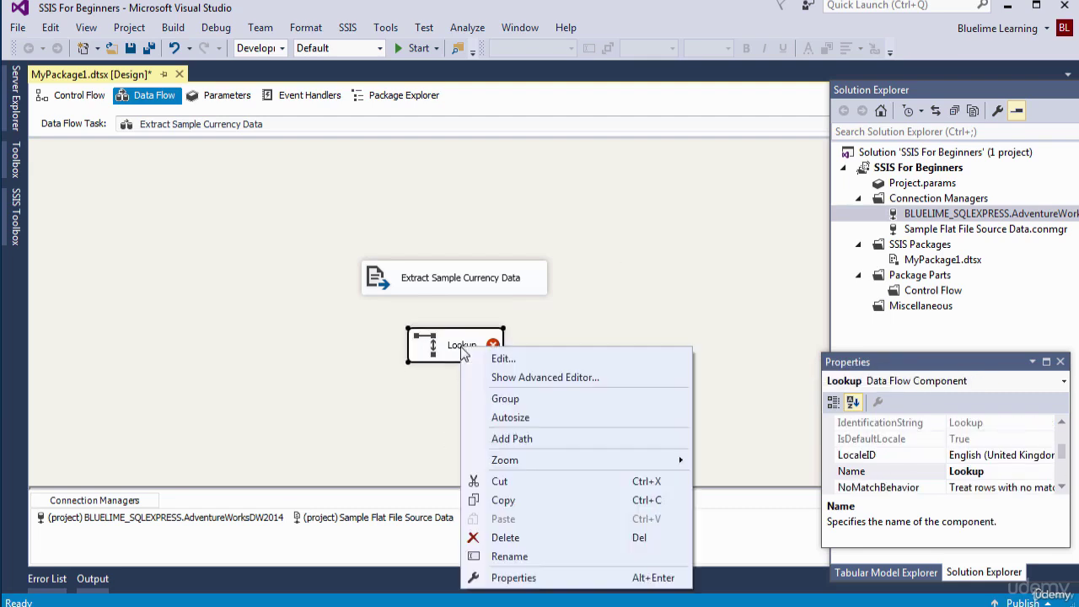
{"action": "left_click", "coordinate": [505, 578]}
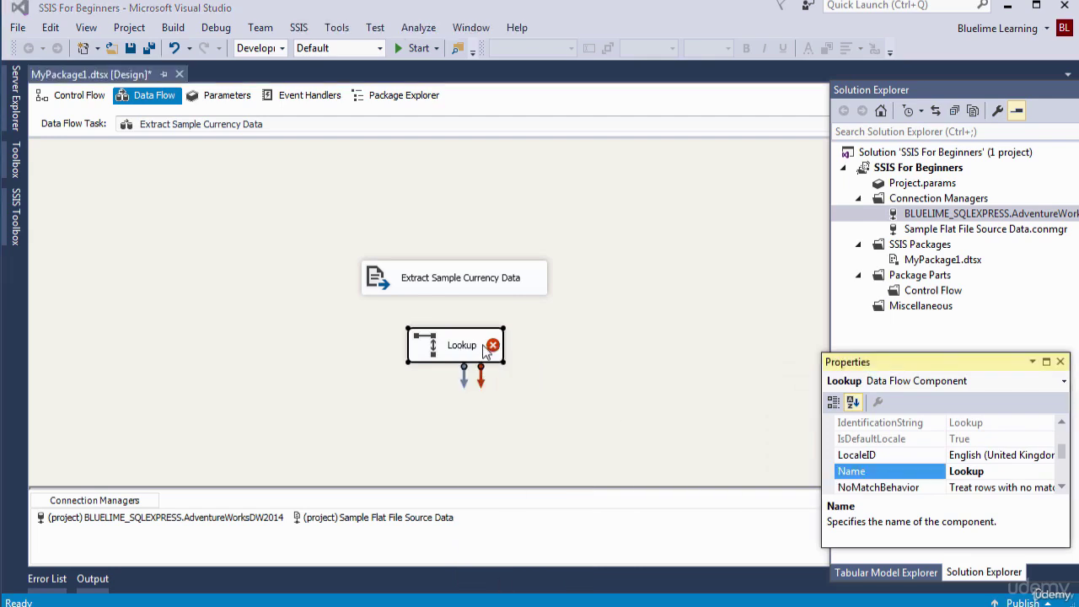
{"action": "left_click", "coordinate": [1060, 362]}
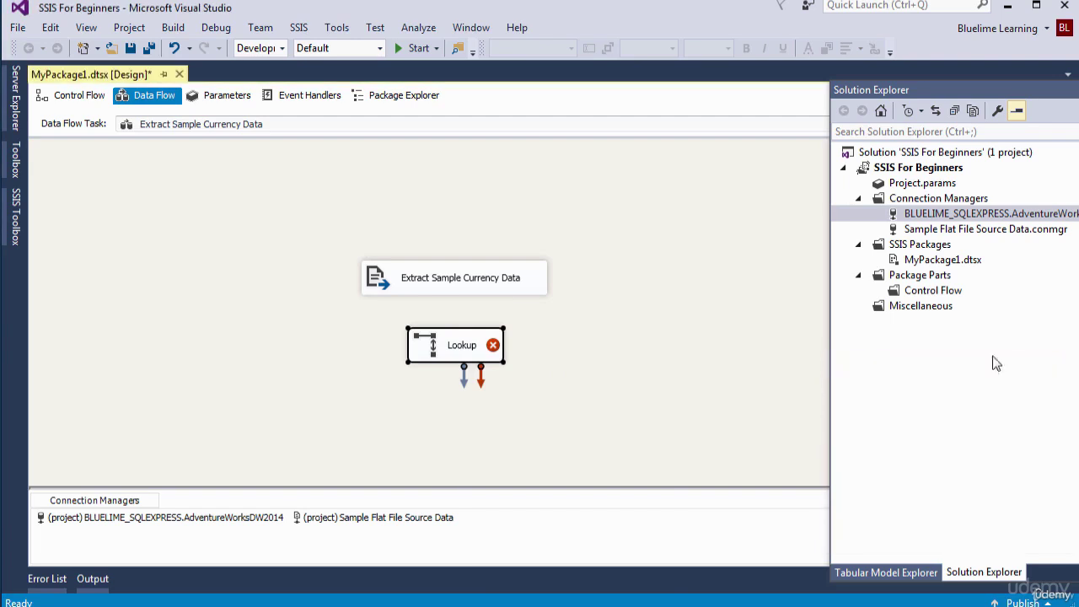
- Rename the Lookup component as Lookup Currency Key
{"action": "right_click", "coordinate": [438, 349]}
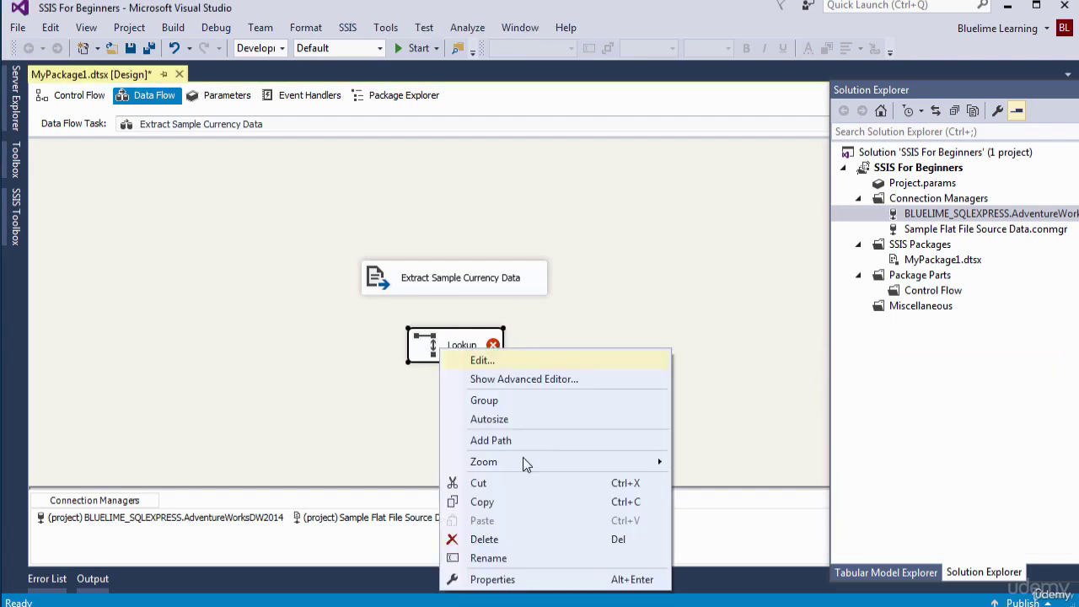
{"action": "left_click", "coordinate": [506, 556]}
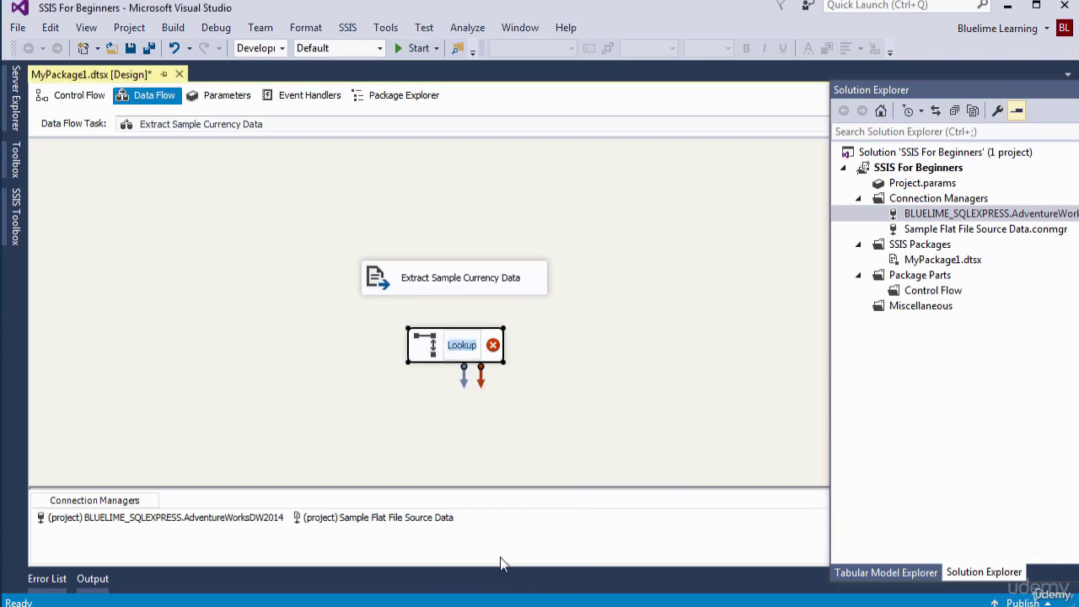
{"action": "left_click", "coordinate": [449, 346]}
{"action": "key", "text": "Delete"}
{"action": "key", "text": "Delete"}
{"action": "key", "text": "Delete"}
{"action": "key", "text": "Delete"}
{"action": "key", "text": "Delete"}
{"action": "key", "text": "Delete"}
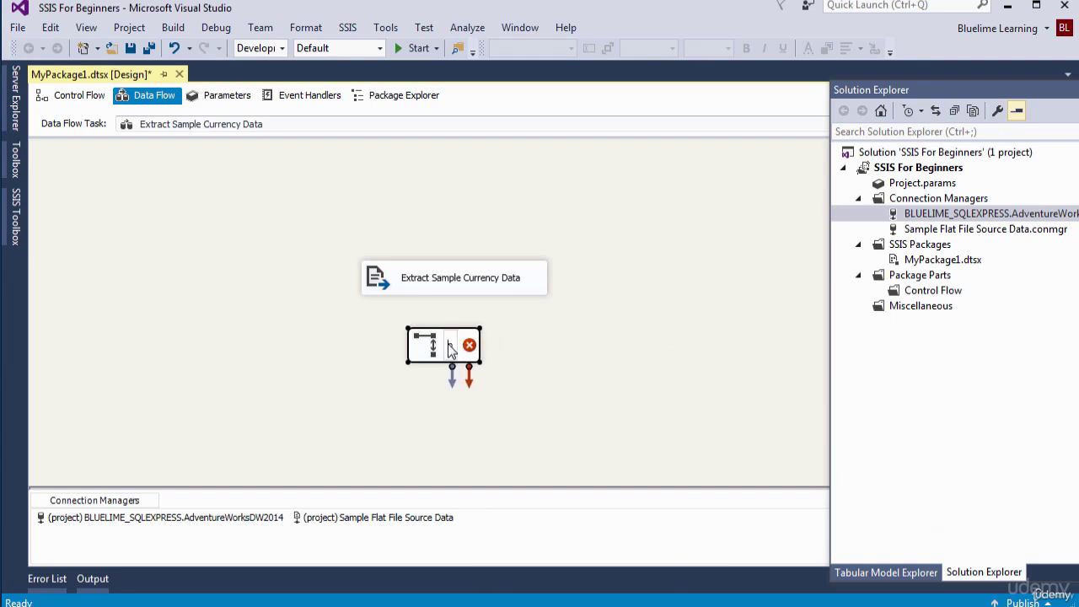
{"action": "type", "text": "Look"}
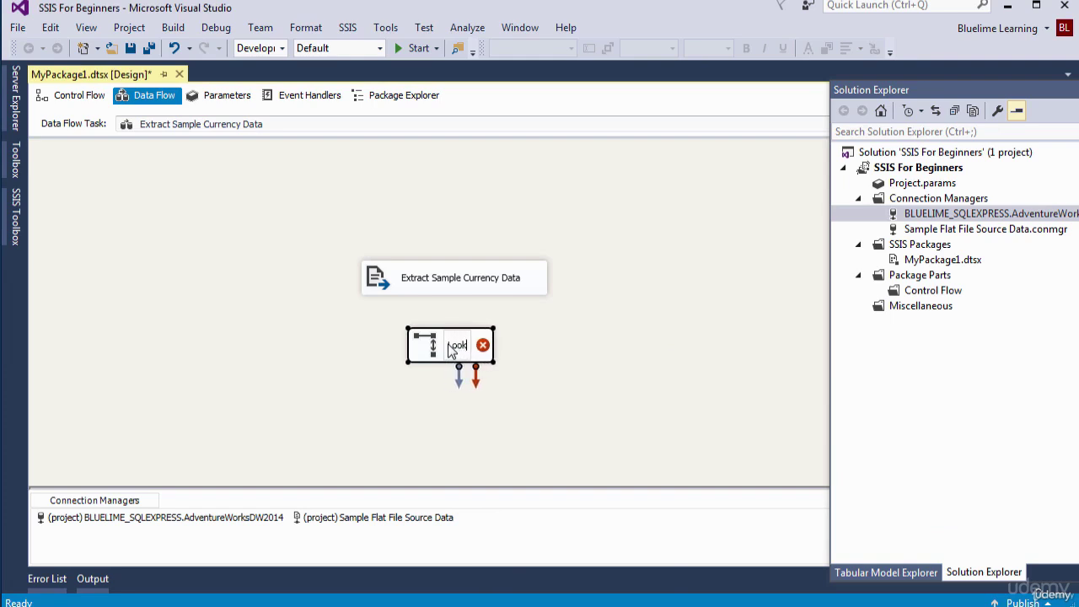
{"action": "type", "text": "up C"}
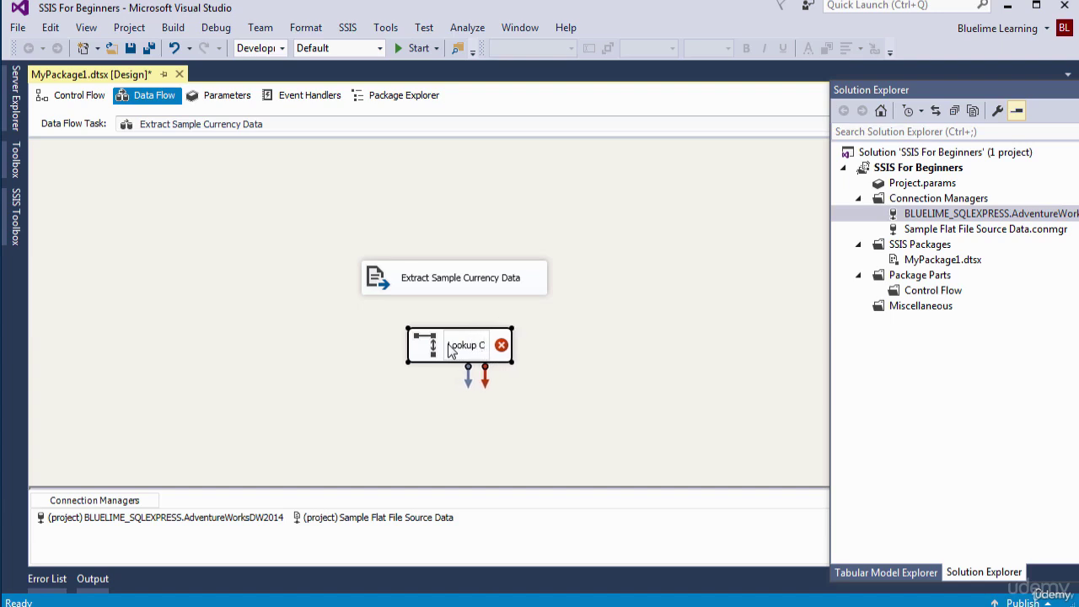
{"action": "type", "text": "u"}
{"action": "type", "text": "r"}
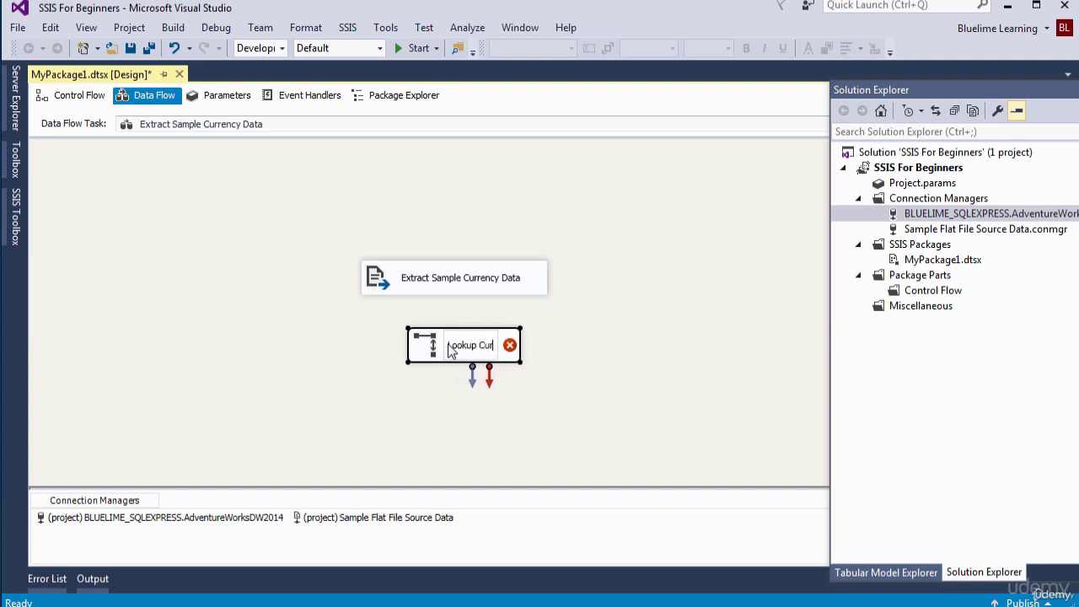
{"action": "type", "text": "rency "}
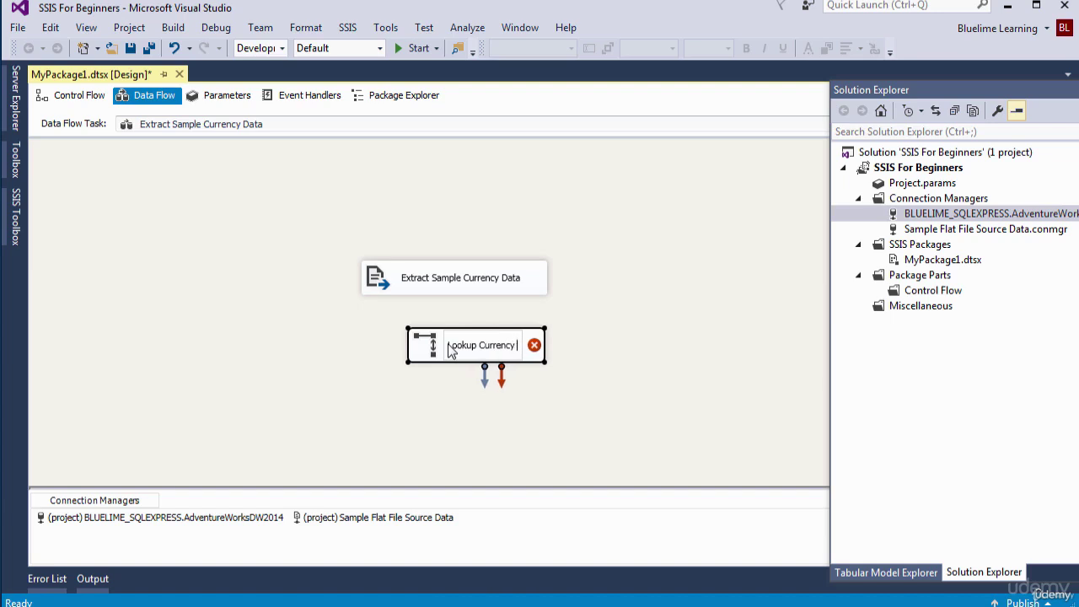
{"action": "type", "text": "Key"}
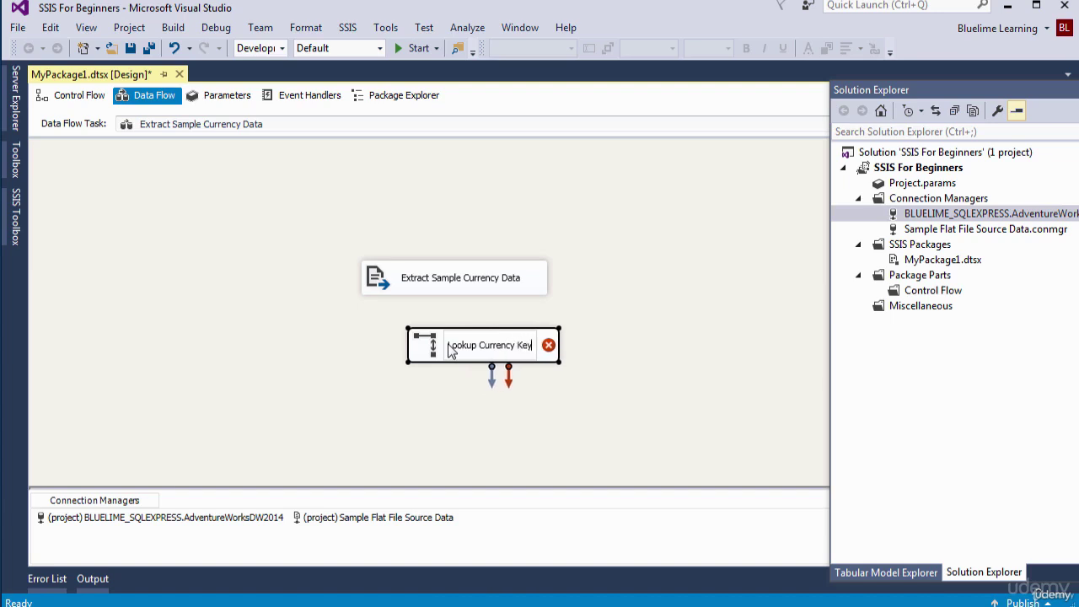
{"action": "left_click", "coordinate": [627, 397]}
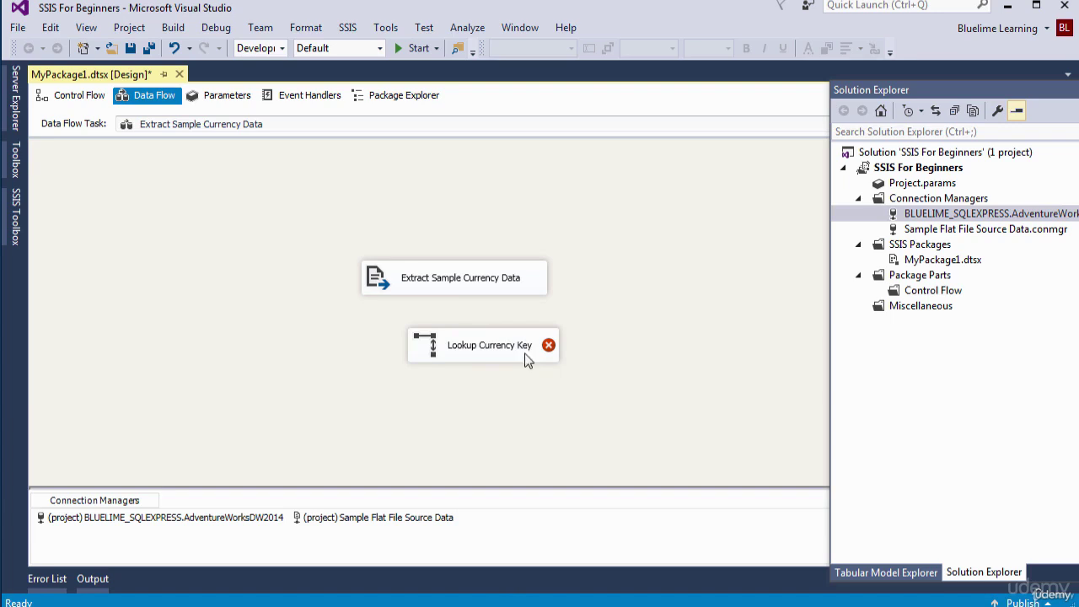
- Connect the regular data output of Extract Sample Currency Data to Lookup Currency Key
{"action": "left_click", "coordinate": [467, 283]}
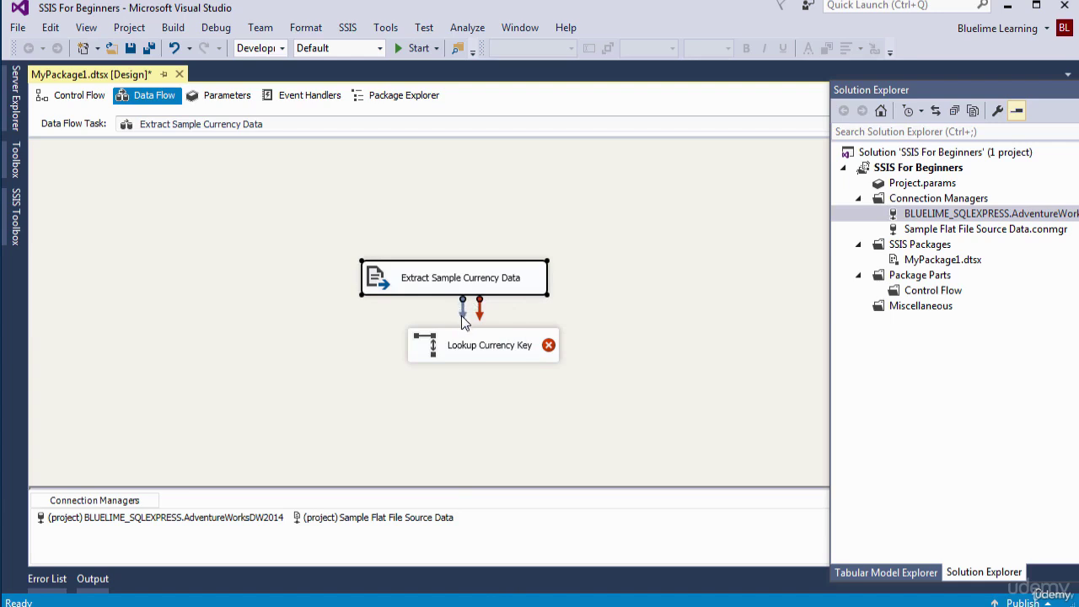
{"action": "mouse_move", "coordinate": [502, 358]}
{"action": "left_click_drag", "start_coordinate": [462, 319], "coordinate": [460, 356]}
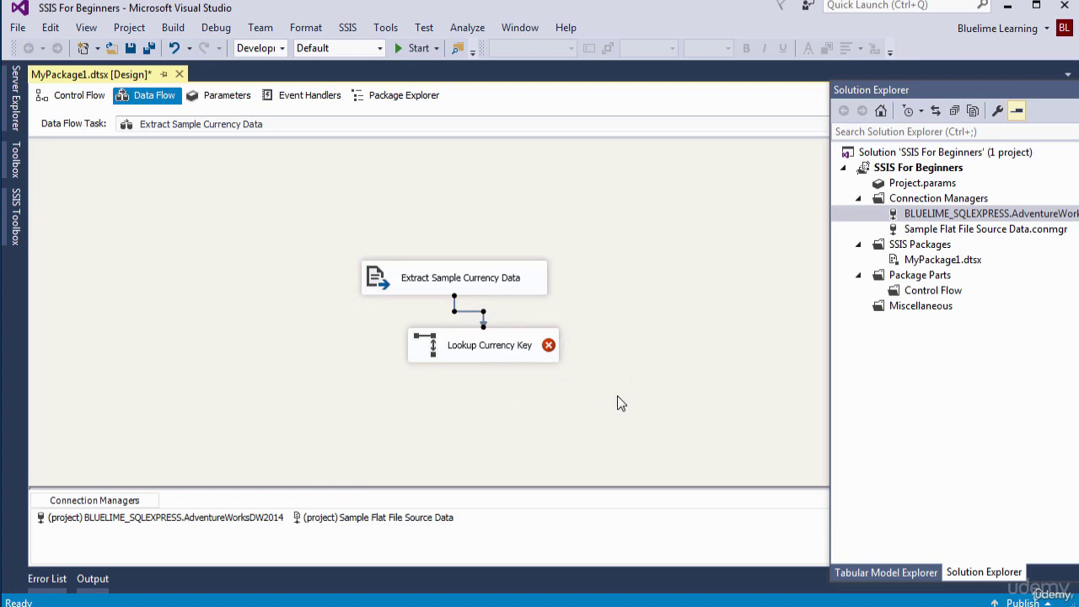
- Edit Lookup Currency Key and set its connection to use the results of an SQL query
{"action": "double_click", "coordinate": [506, 354]}
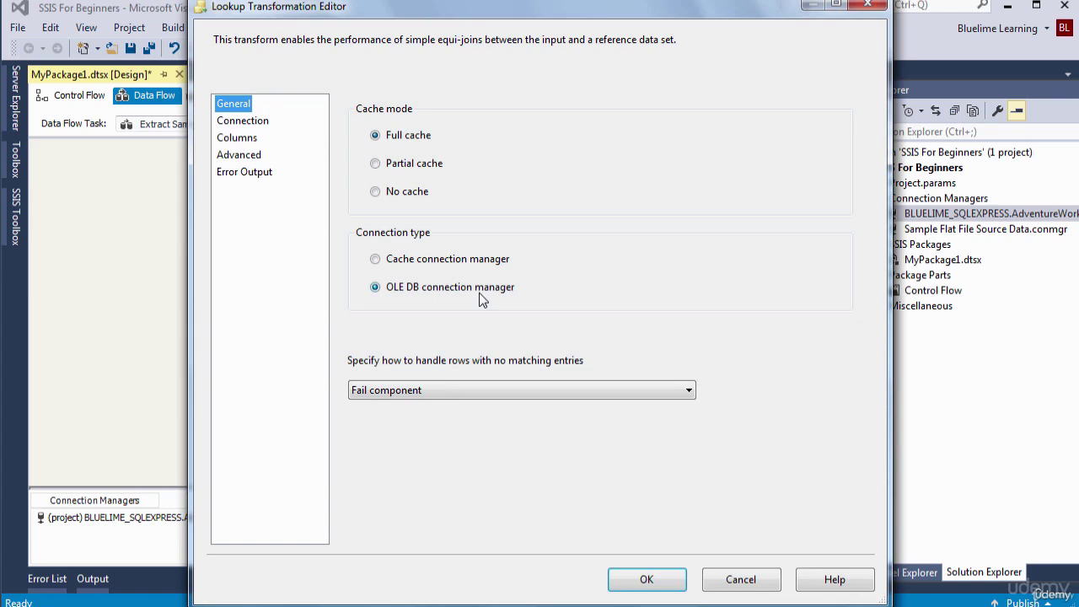
{"action": "left_click", "coordinate": [259, 126]}
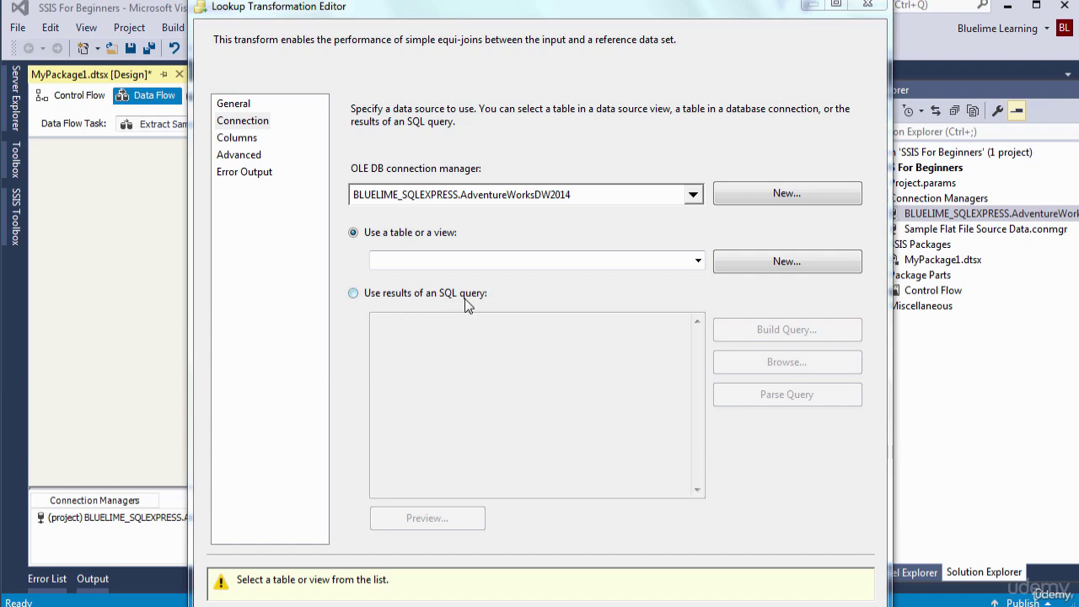
{"action": "left_click", "coordinate": [355, 295]}
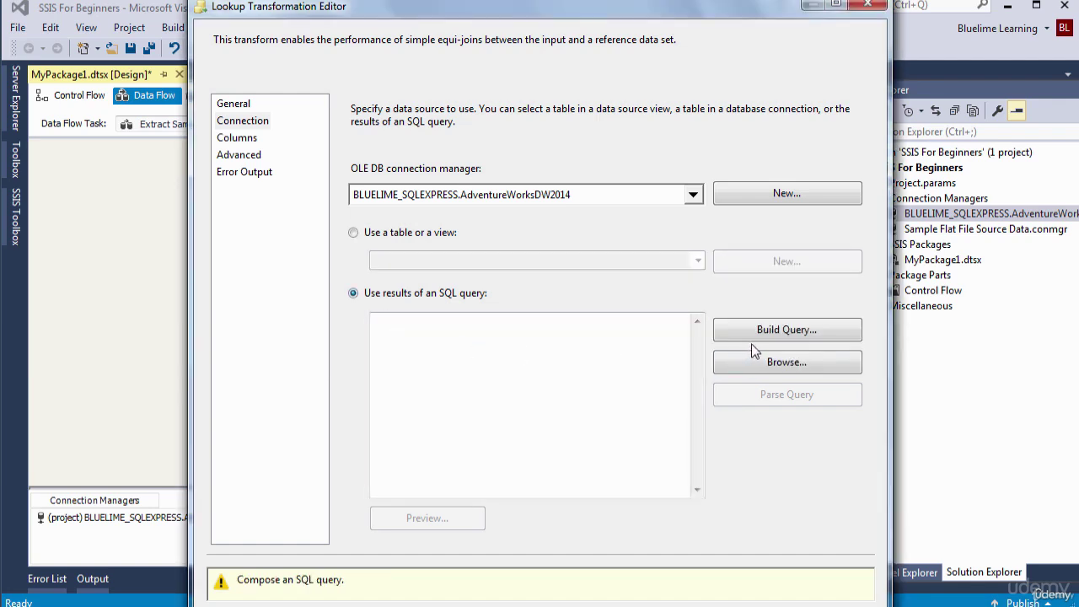
- Paste the query selecting from [dbo].[DimCurrency] as refTable where CurrencyAlternateKey is ARS, AUD, BRL, CAD, CNY, DEM, EUR, FRF, GBP, JPY, MXN, SAR, USD or VEB
{"action": "left_click", "coordinate": [495, 350]}
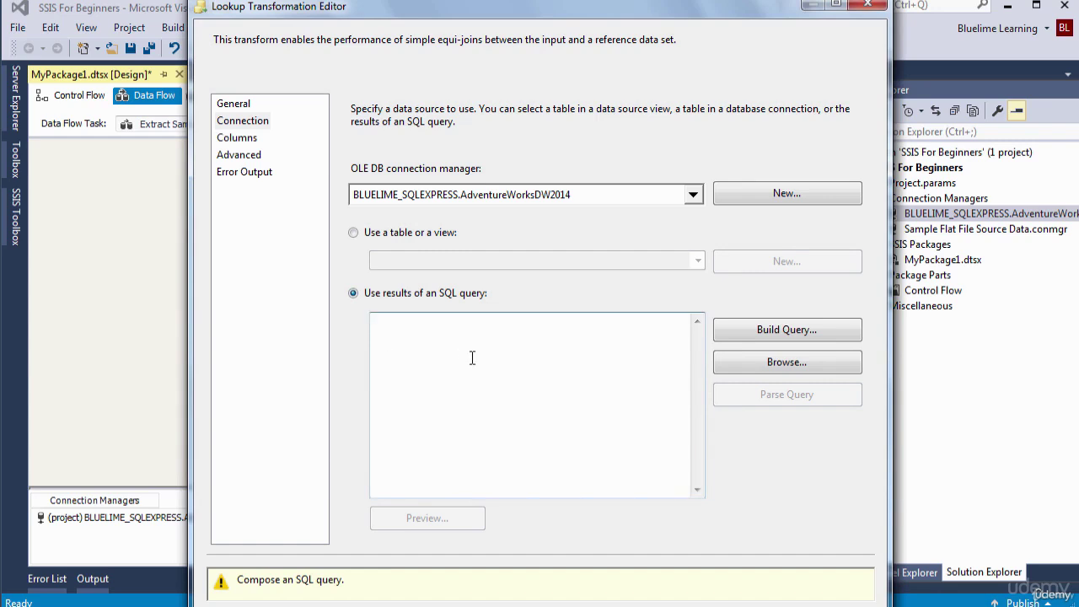
{"action": "left_click_drag", "start_coordinate": [520, 8], "coordinate": [520, 0]}
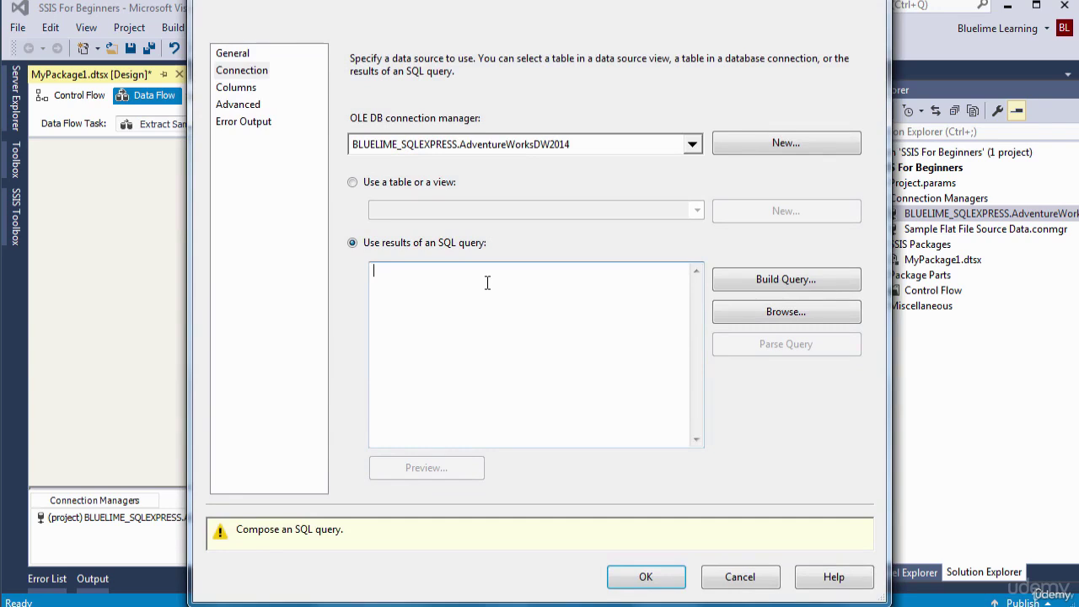
{"action": "right_click", "coordinate": [437, 334]}
{"action": "left_click", "coordinate": [489, 410]}
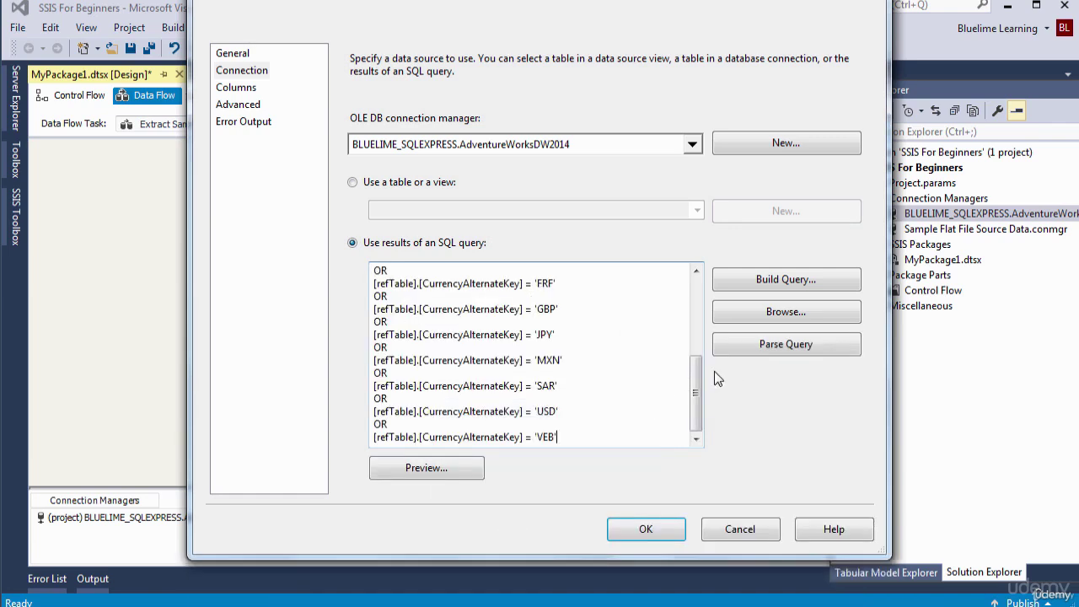
{"action": "left_click_drag", "start_coordinate": [697, 374], "coordinate": [697, 290]}
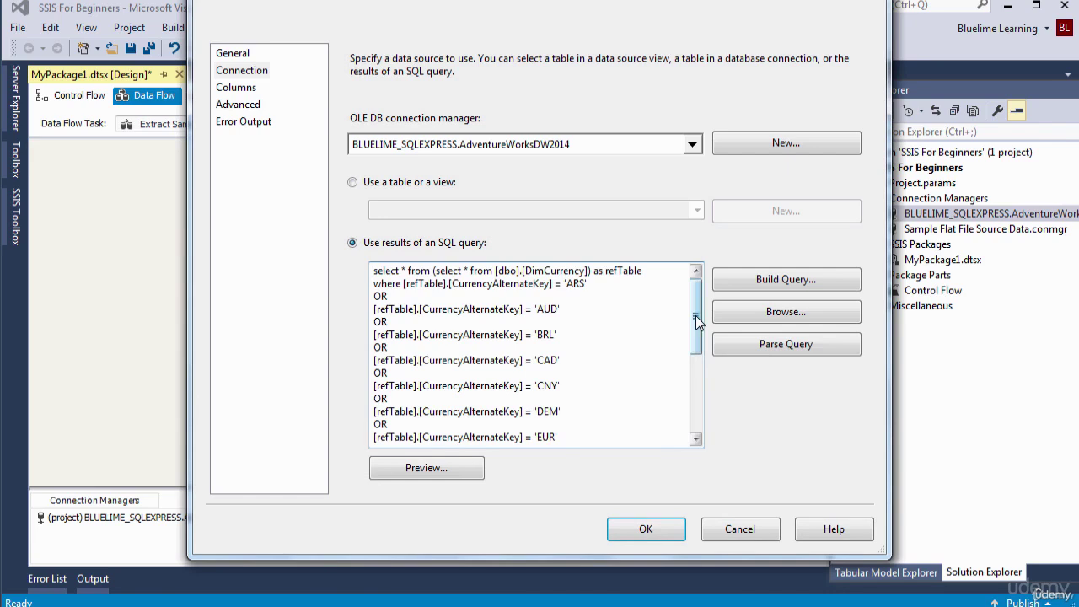
{"action": "left_click_drag", "start_coordinate": [696, 315], "coordinate": [696, 337]}
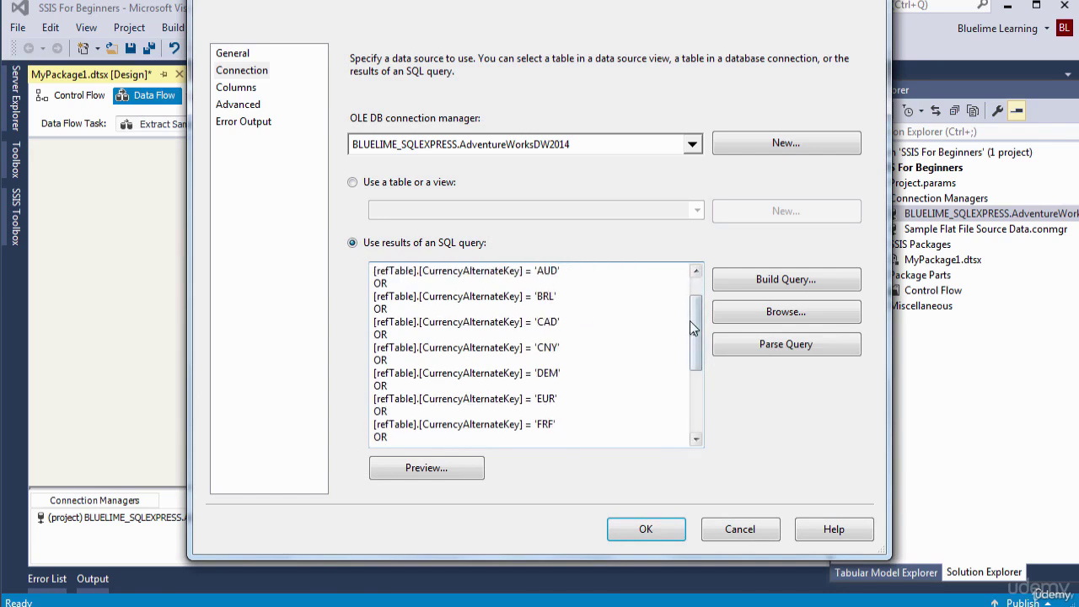
{"action": "left_click_drag", "start_coordinate": [693, 328], "coordinate": [694, 393]}
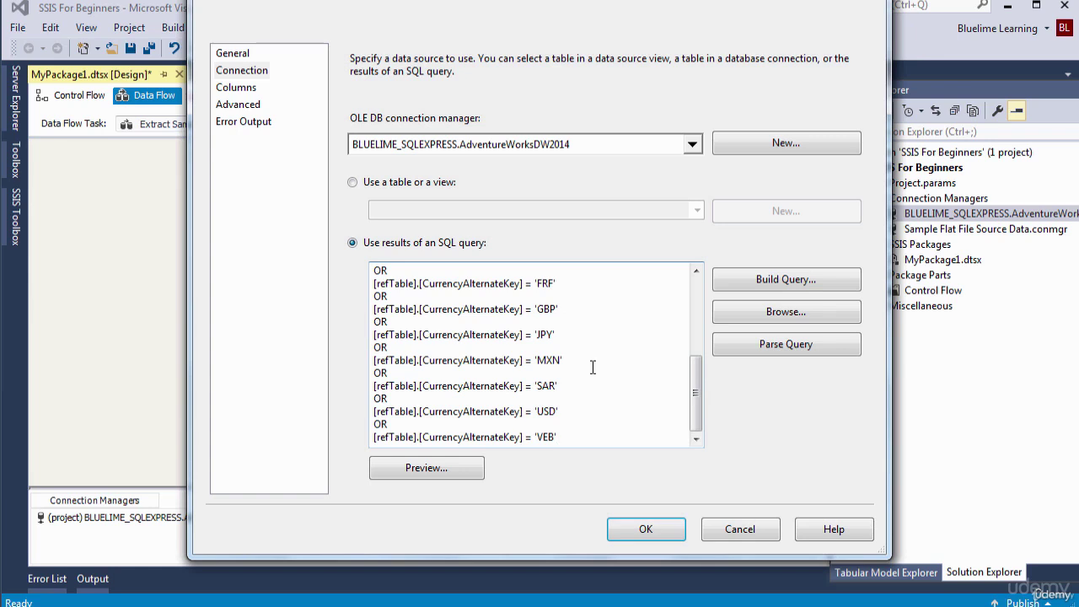
- Try to map the CurrencyID input column to the CurrencyAlternateKey lookup column, and close the Lookup editor
{"action": "left_click", "coordinate": [247, 96]}
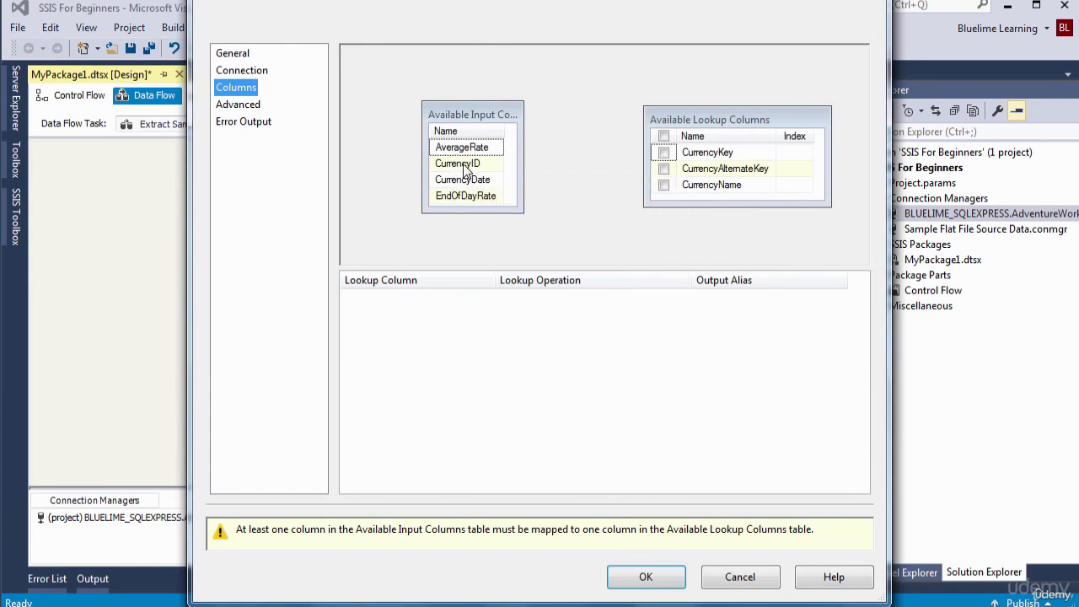
{"action": "mouse_move", "coordinate": [463, 169]}
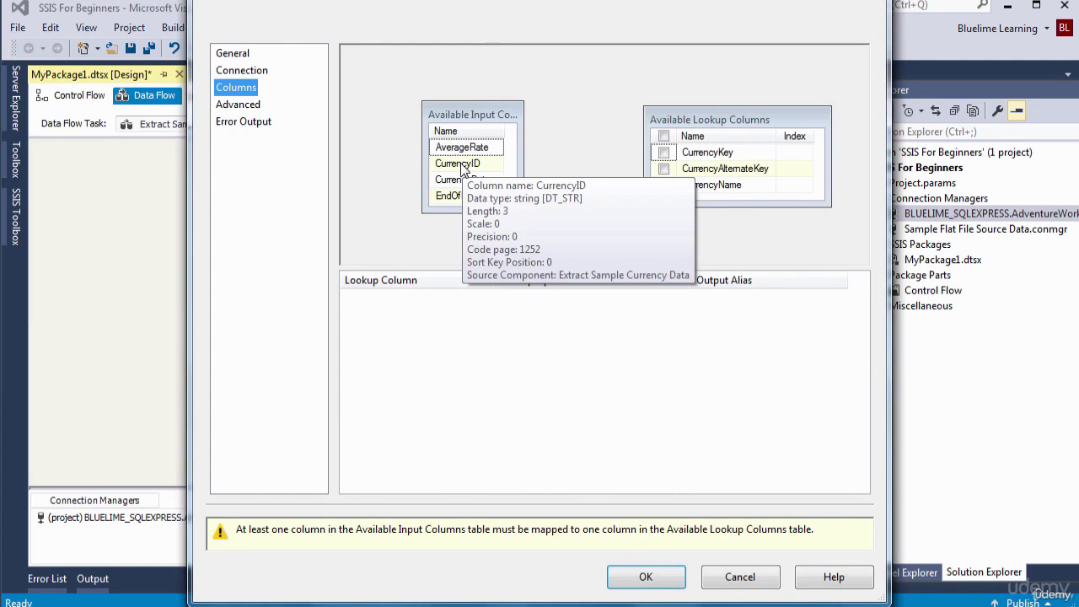
{"action": "left_click_drag", "start_coordinate": [463, 169], "coordinate": [761, 170]}
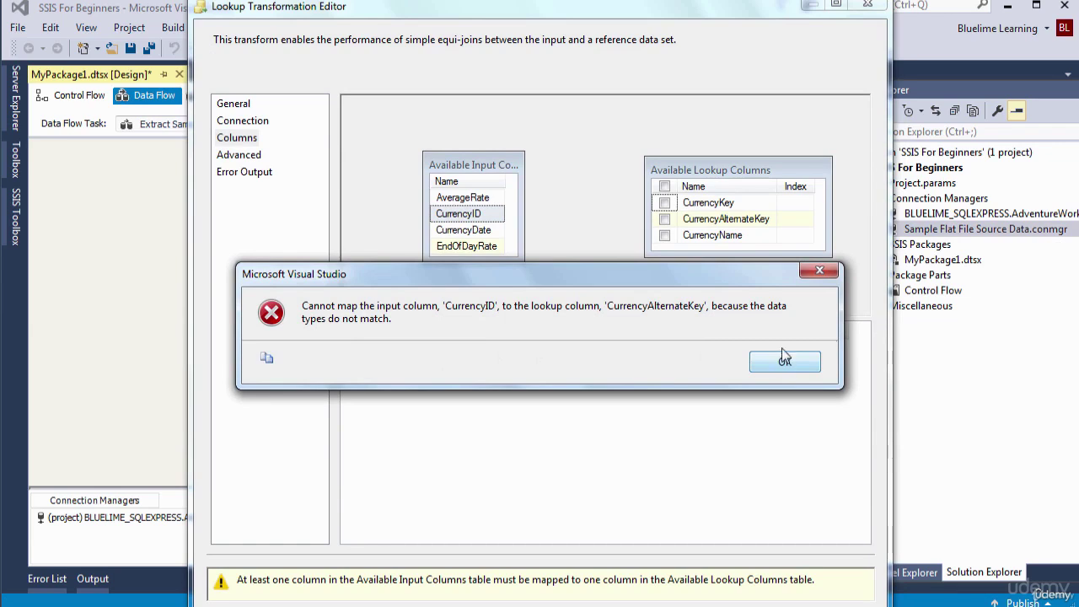
{"action": "left_click", "coordinate": [819, 273]}
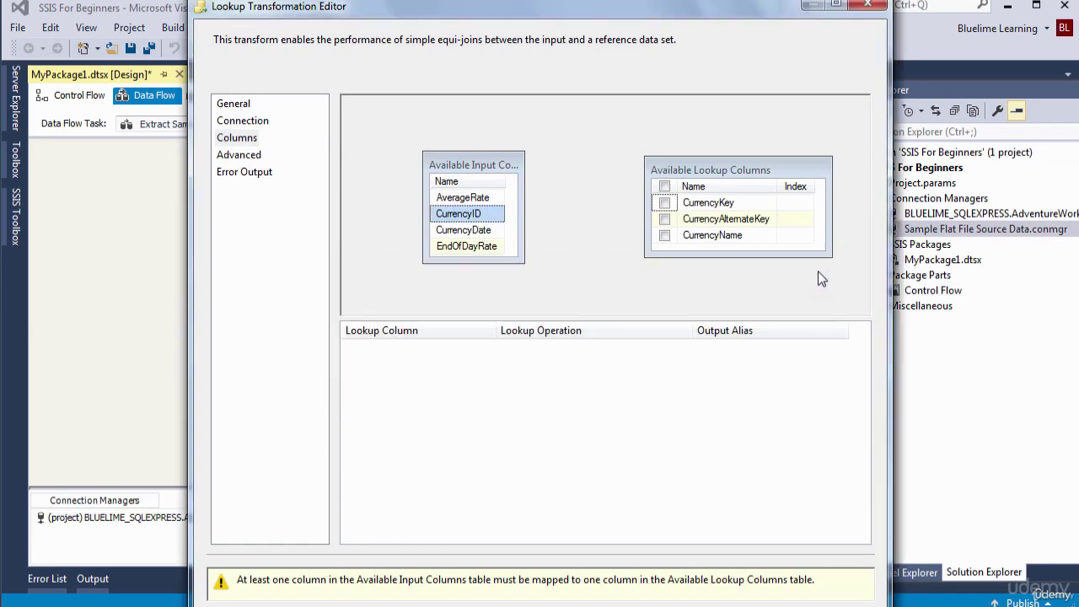
{"action": "left_click", "coordinate": [873, 8]}
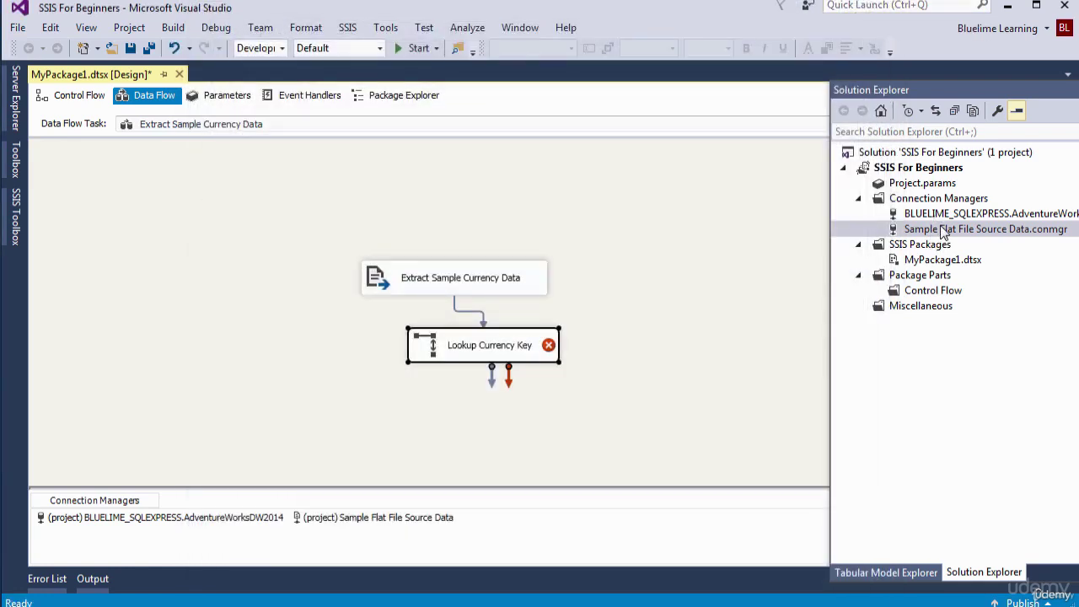
- Change the data type of the CurrencyID column in the Sample Flat File Source Data connection manager to Unicode string [DT_WSTR]
{"action": "right_click", "coordinate": [943, 232]}
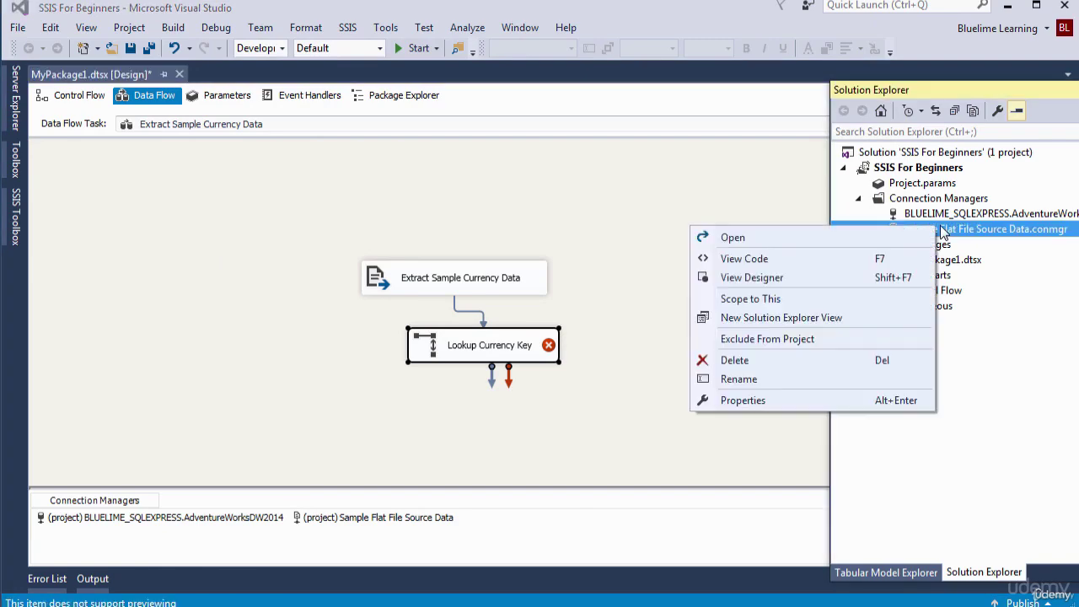
{"action": "left_click", "coordinate": [752, 239]}
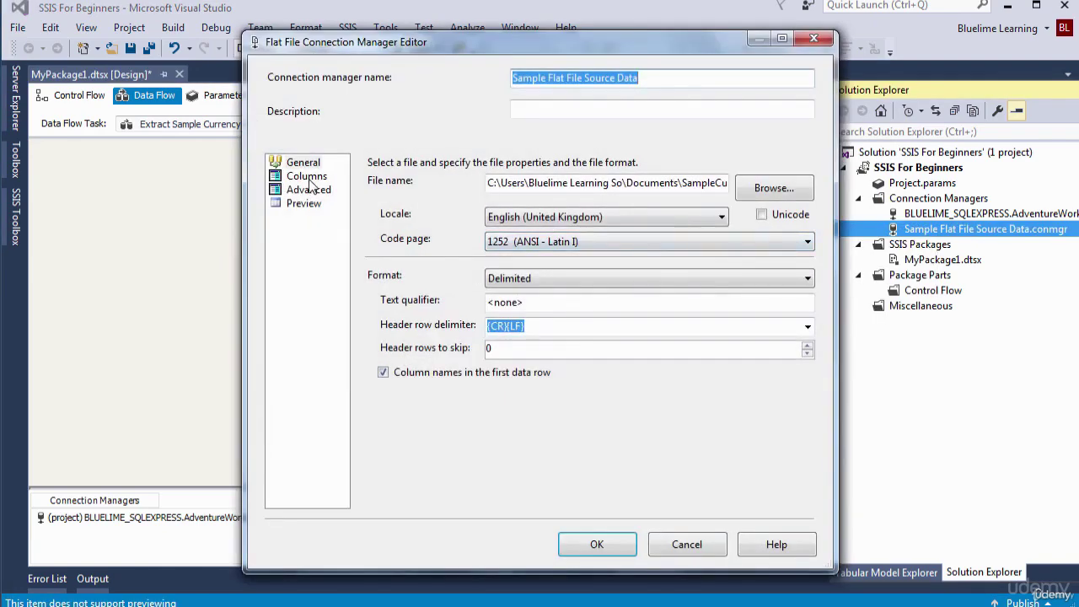
{"action": "left_click", "coordinate": [312, 192]}
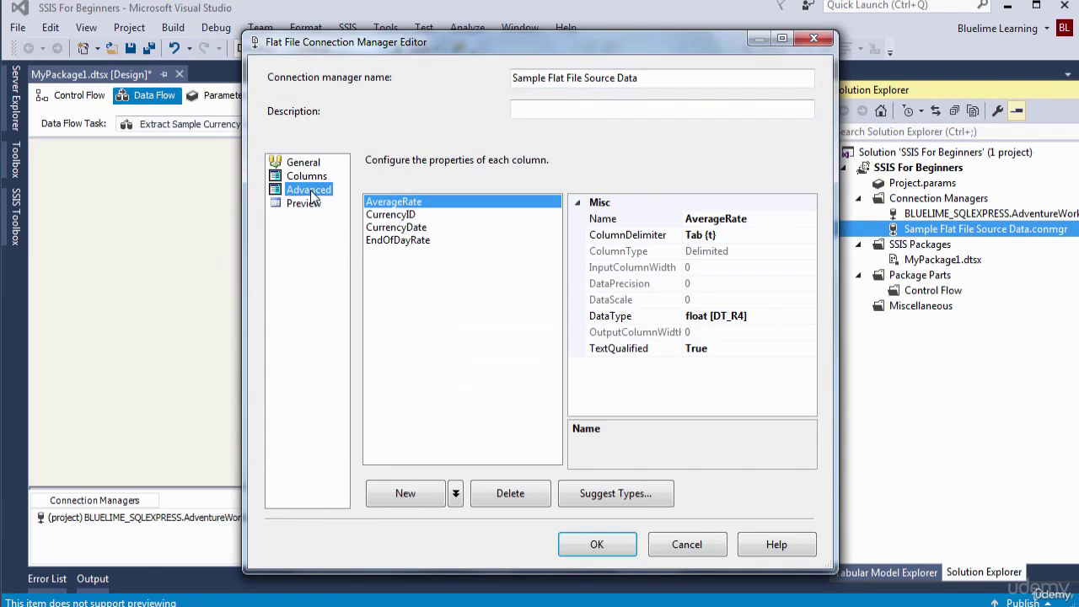
{"action": "left_click", "coordinate": [411, 216]}
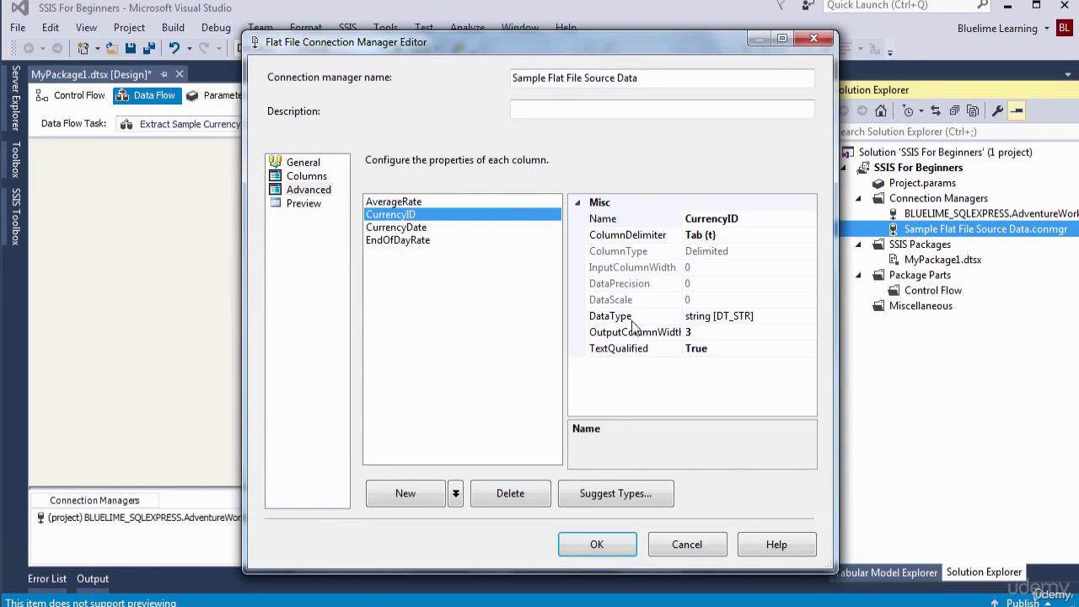
{"action": "left_click", "coordinate": [780, 318]}
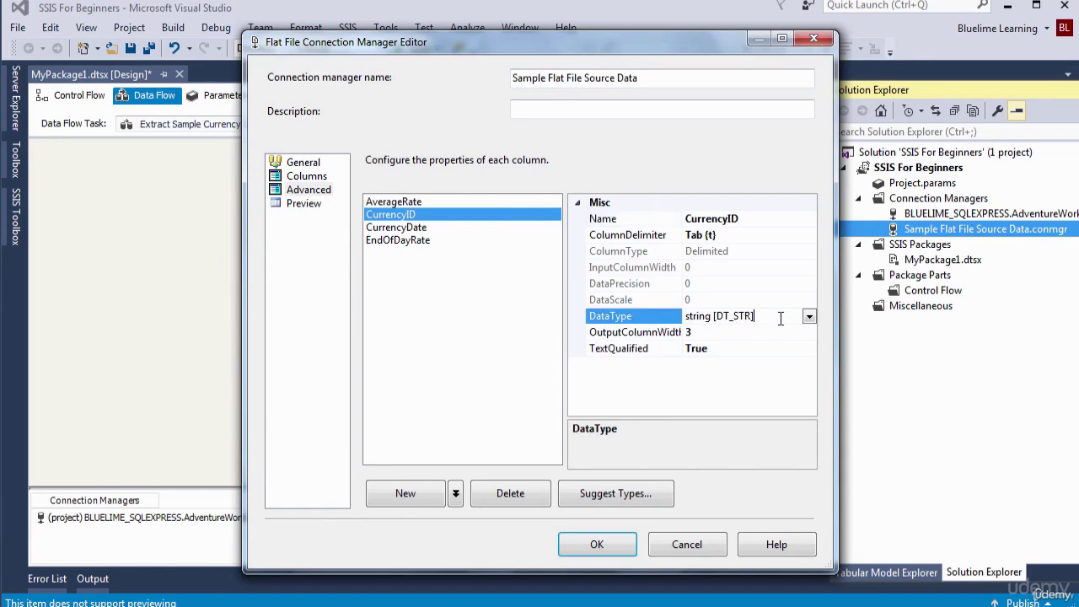
{"action": "left_click", "coordinate": [808, 317]}
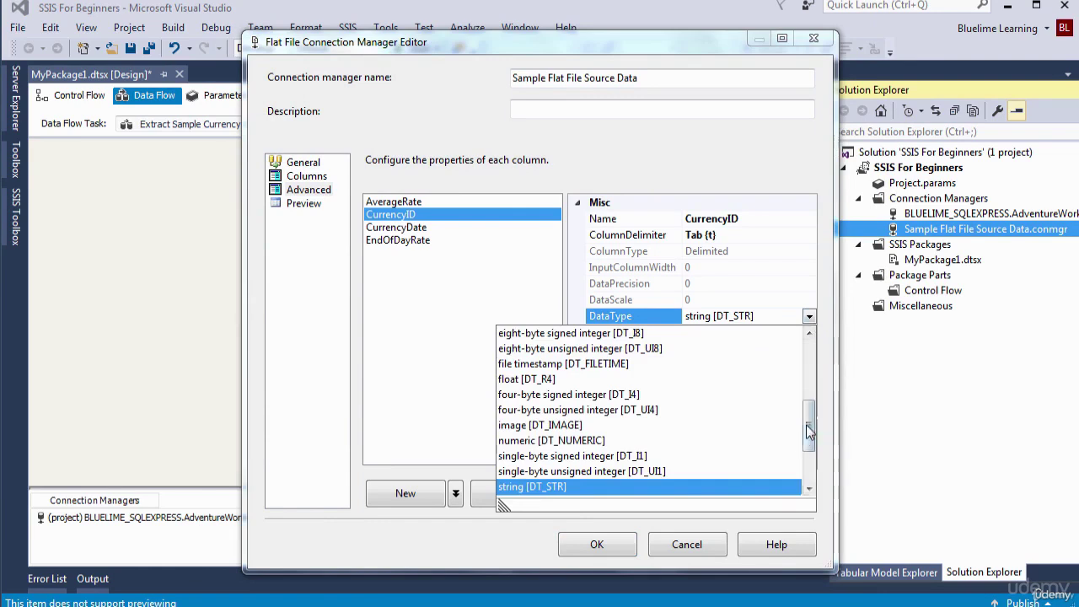
{"action": "scroll", "coordinate": [809, 430], "scroll_direction": "down", "scroll_amount": 1}
{"action": "left_click_drag", "start_coordinate": [810, 426], "coordinate": [812, 441]}
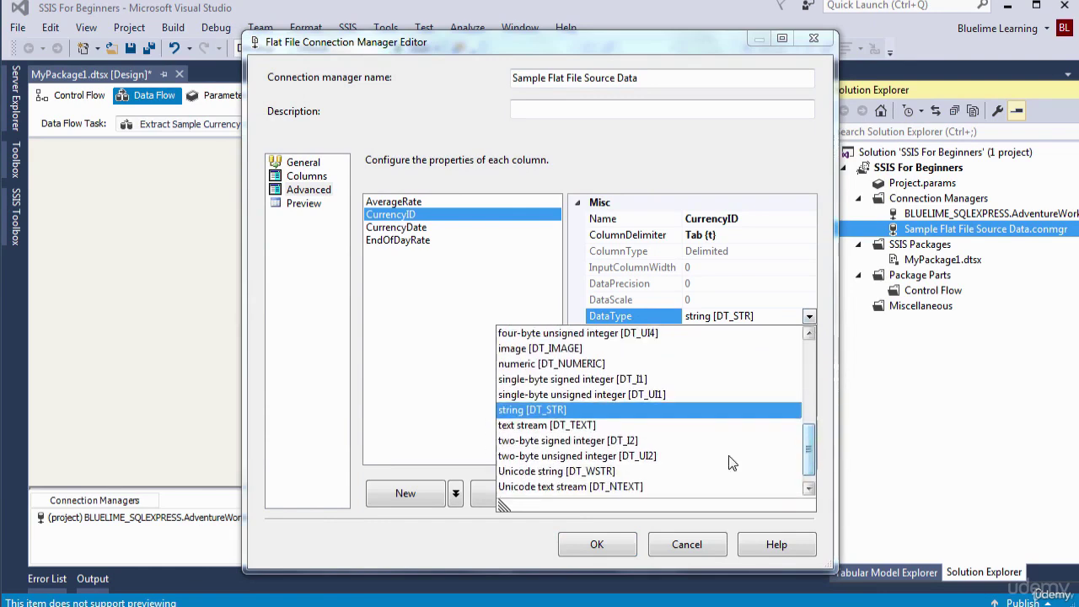
{"action": "left_click", "coordinate": [596, 472]}
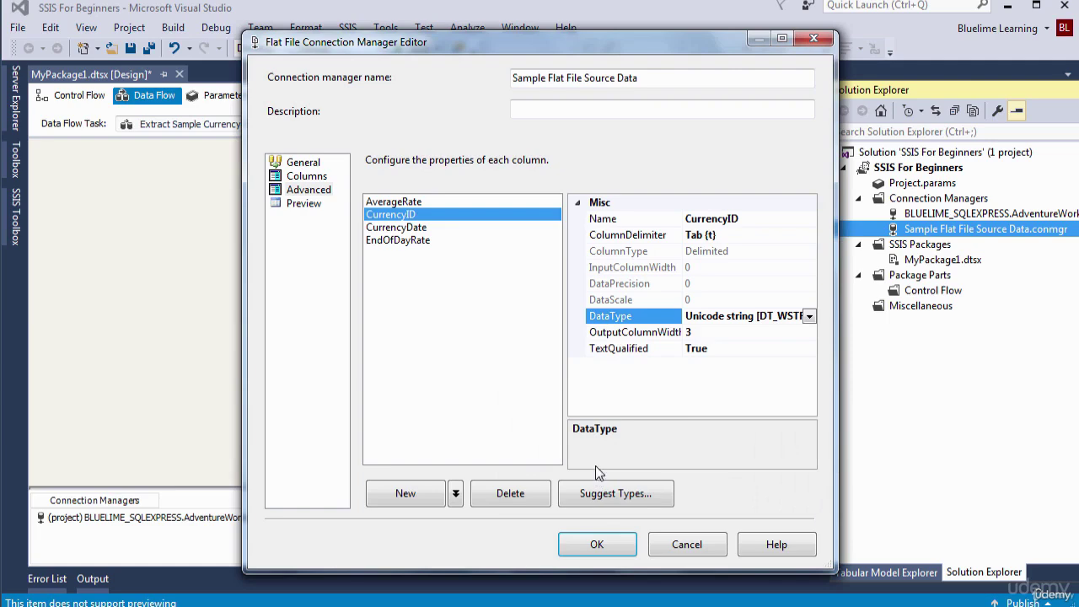
{"action": "left_click", "coordinate": [615, 540]}
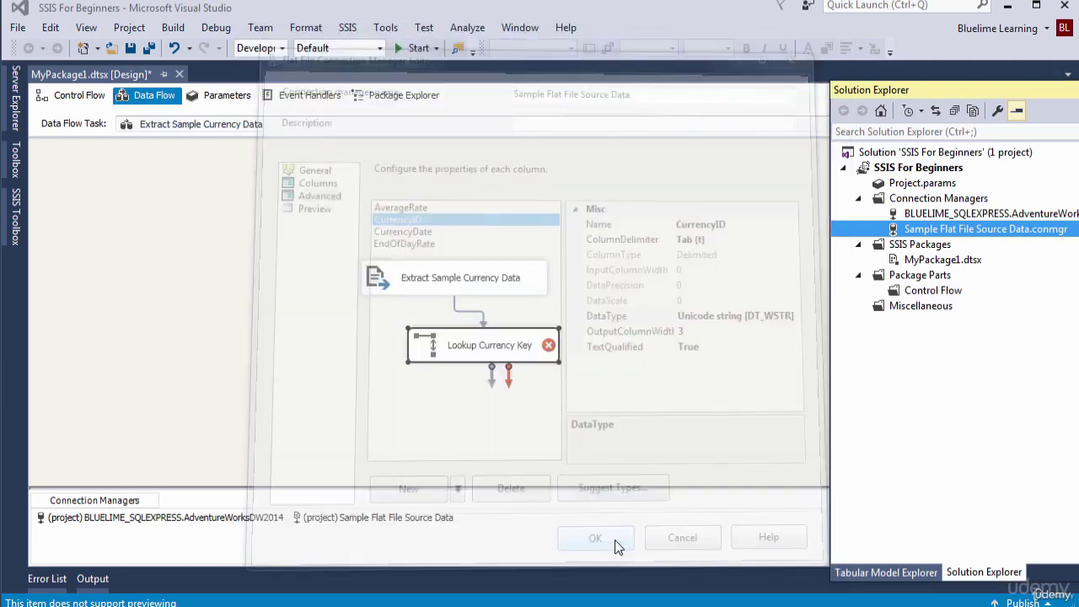
- Edit Lookup Currency Key to use the results of an SQL query, pasting the [dbo].[DimCurrency] query that filters CurrencyAlternateKey by currency codes ARS through VEB
{"action": "double_click", "coordinate": [491, 353]}
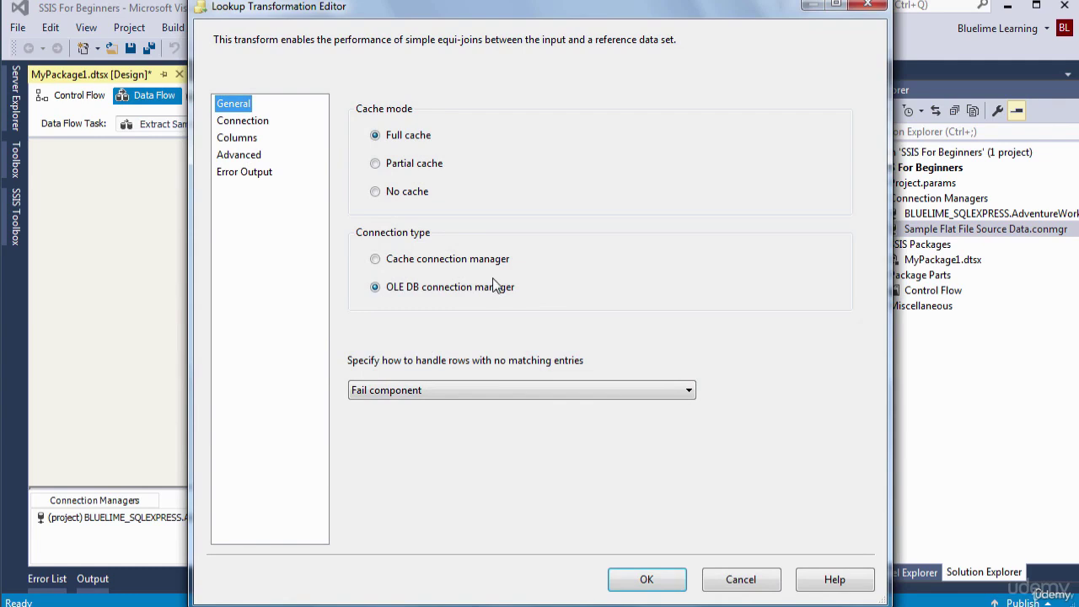
{"action": "left_click", "coordinate": [248, 123]}
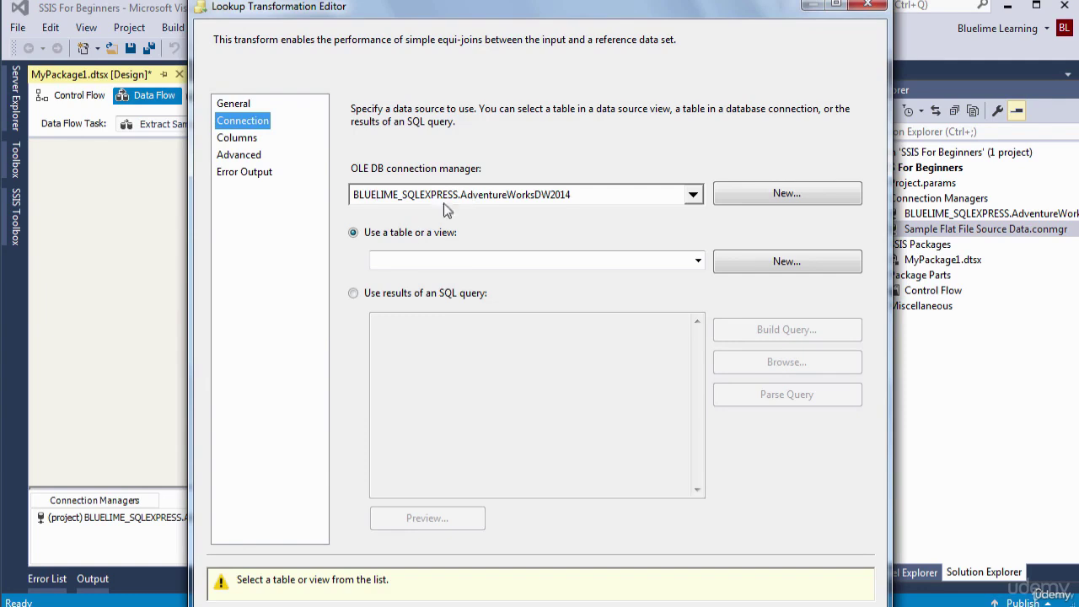
{"action": "left_click", "coordinate": [354, 233]}
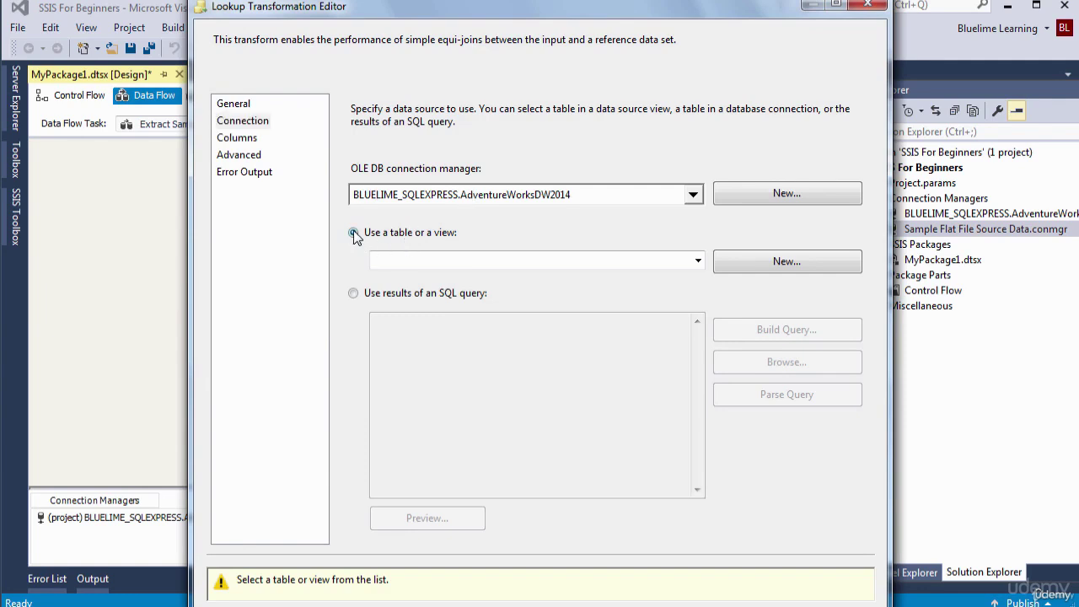
{"action": "left_click", "coordinate": [353, 293]}
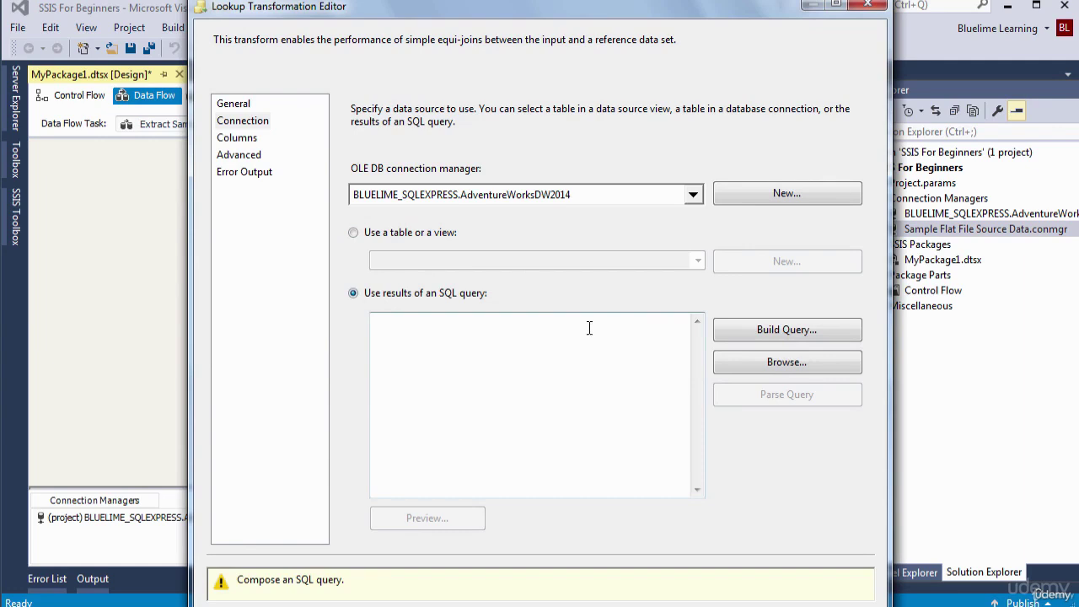
{"action": "left_click", "coordinate": [509, 365]}
{"action": "right_click", "coordinate": [508, 365]}
{"action": "left_click", "coordinate": [547, 441]}
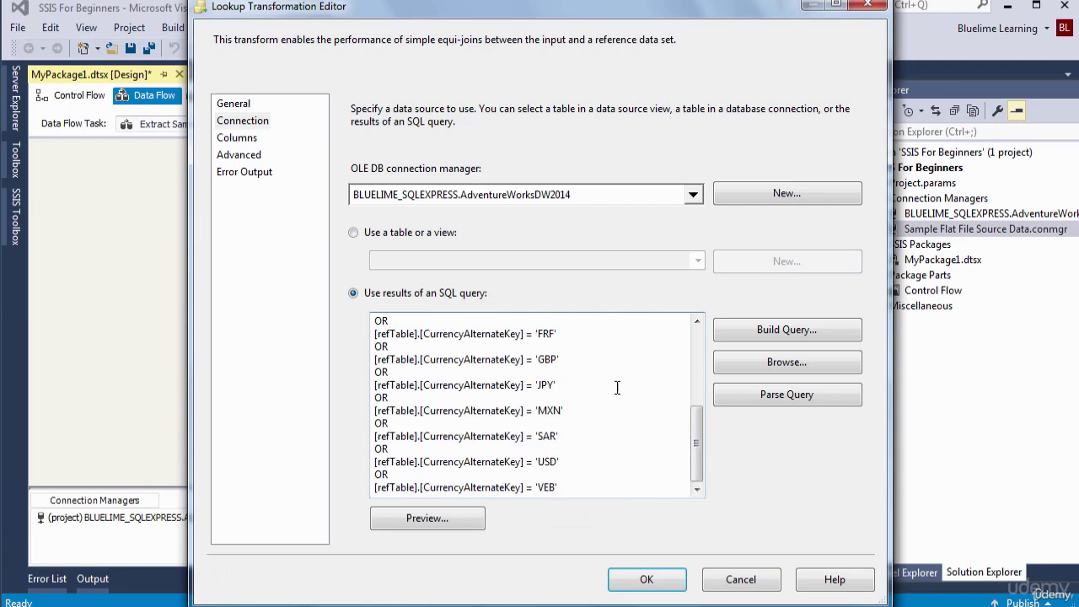
{"action": "left_click_drag", "start_coordinate": [690, 426], "coordinate": [696, 329]}
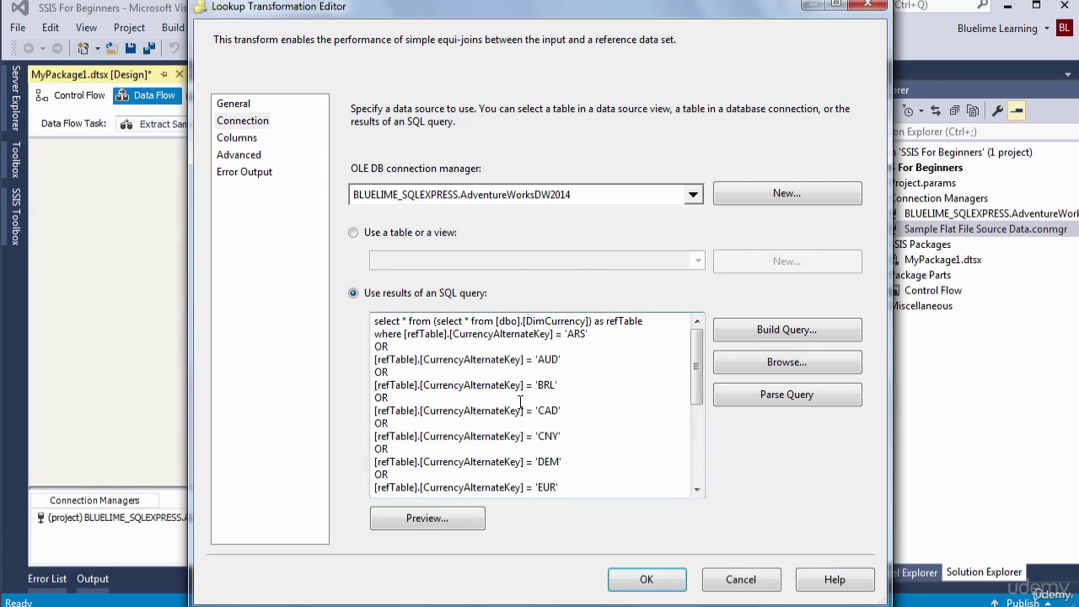
- Try to map the CurrencyID input column to the CurrencyAlternateKey lookup column, and close the Lookup editor
{"action": "left_click", "coordinate": [248, 140]}
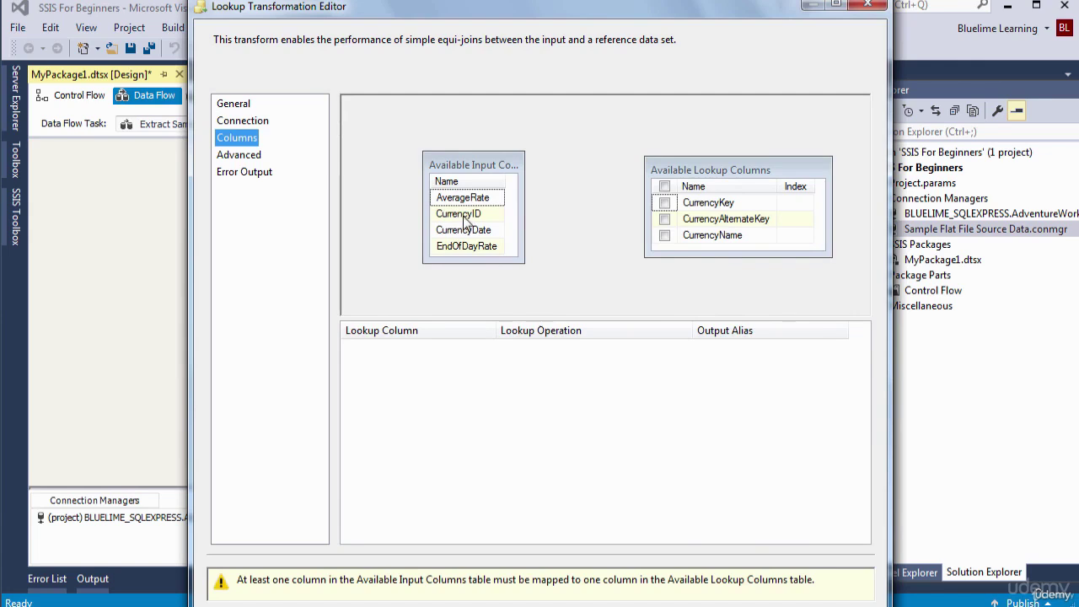
{"action": "mouse_move", "coordinate": [469, 221]}
{"action": "left_click_drag", "start_coordinate": [469, 221], "coordinate": [735, 222]}
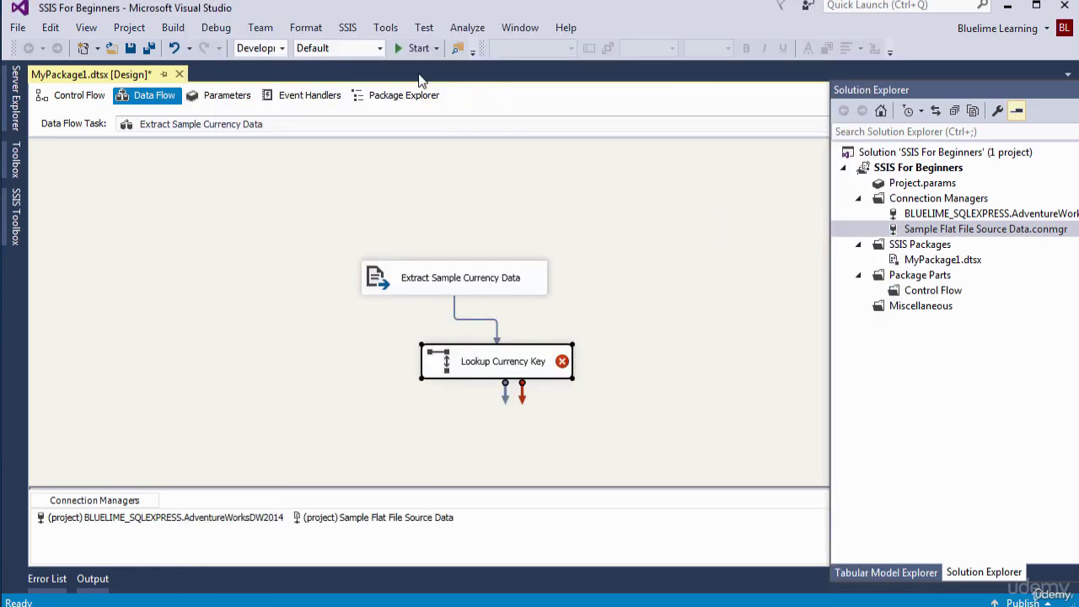
- Examine the data type properties of the CurrencyID external column in the advanced editor of Extract Sample Currency Data
{"action": "right_click", "coordinate": [482, 287]}
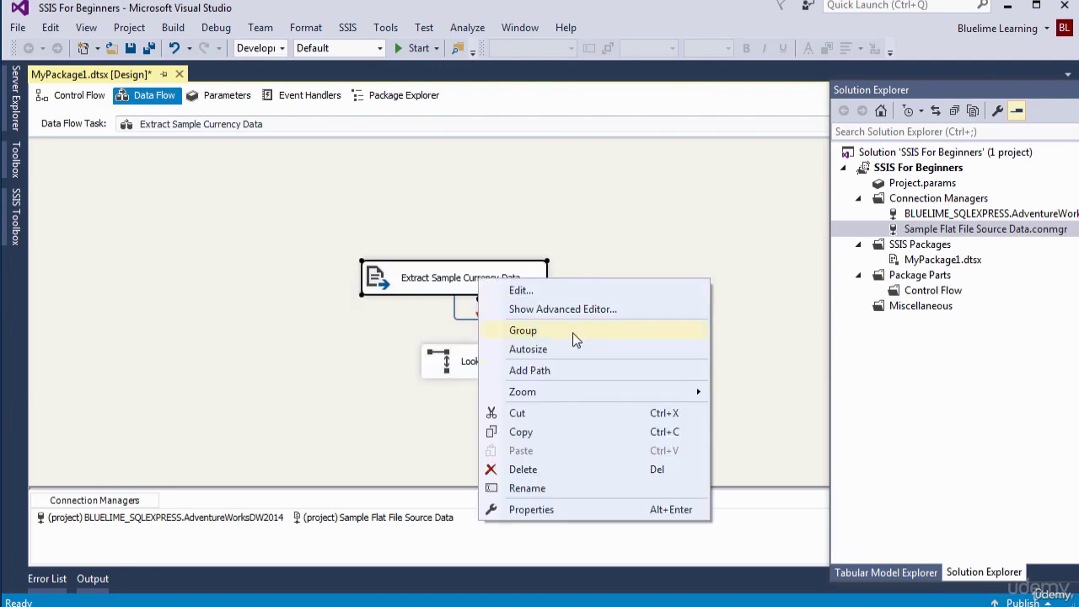
{"action": "left_click", "coordinate": [586, 311]}
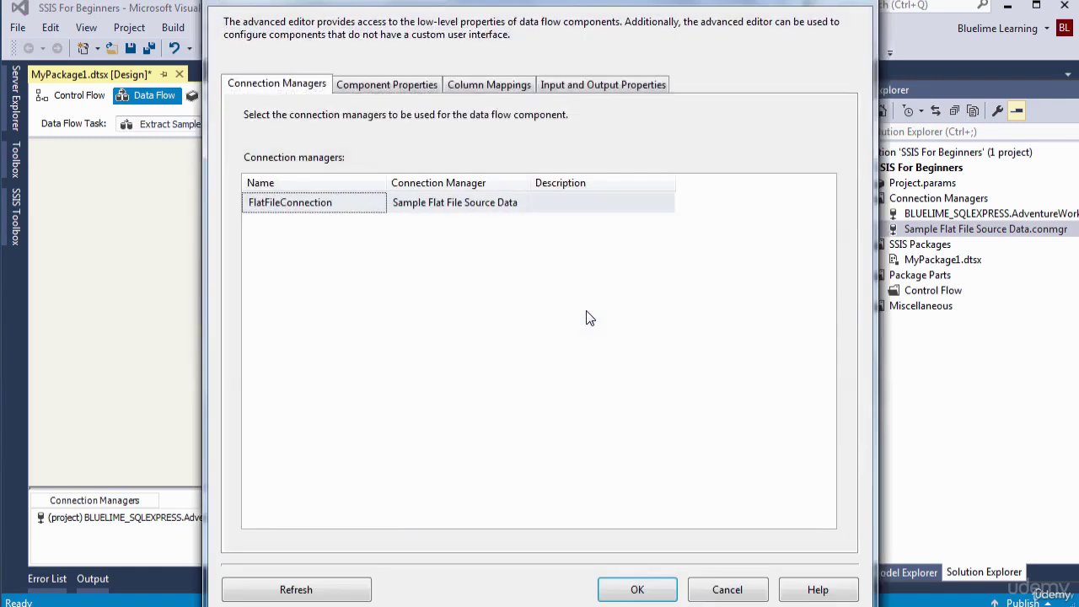
{"action": "left_click", "coordinate": [604, 85]}
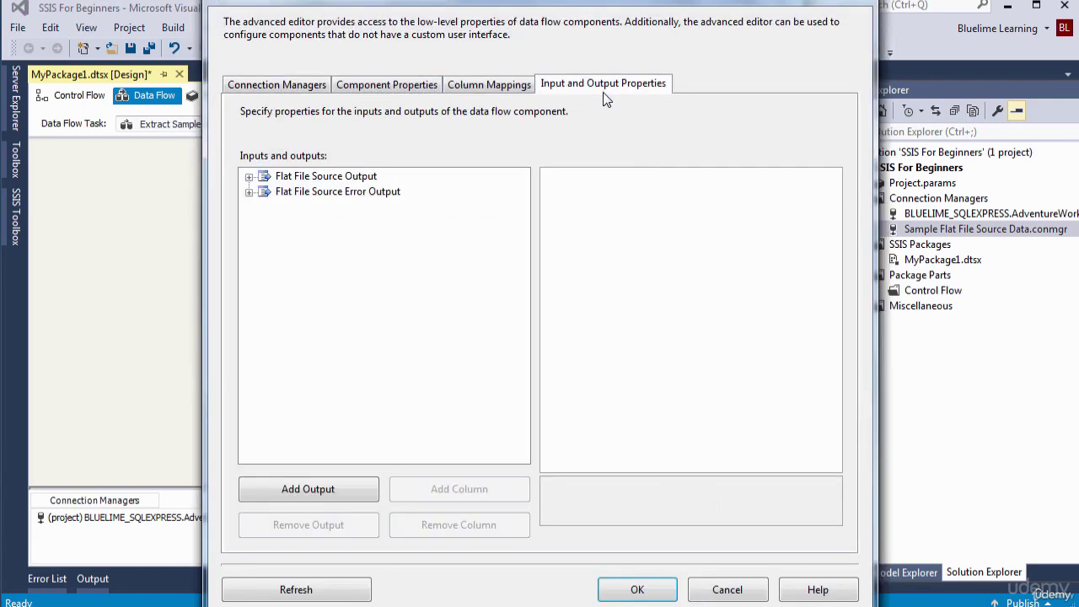
{"action": "left_click", "coordinate": [249, 177]}
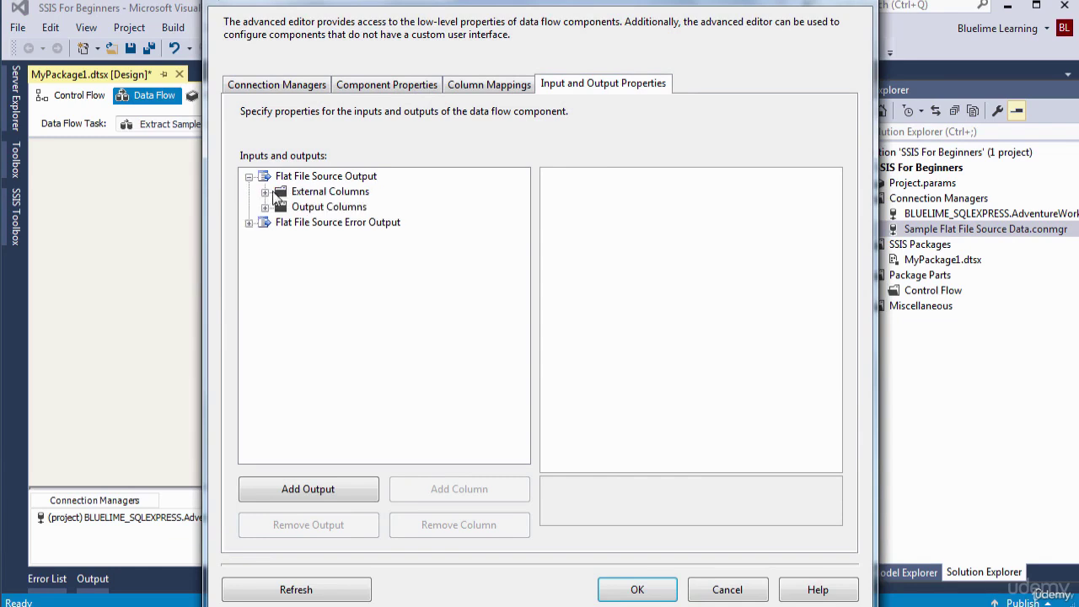
{"action": "left_click", "coordinate": [266, 193]}
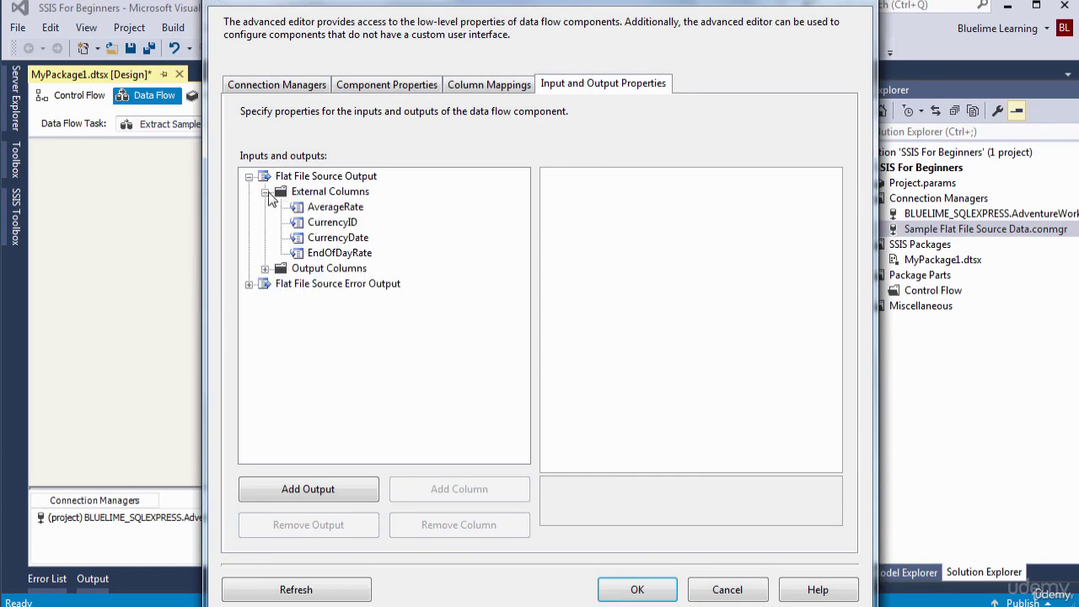
{"action": "left_click", "coordinate": [335, 225]}
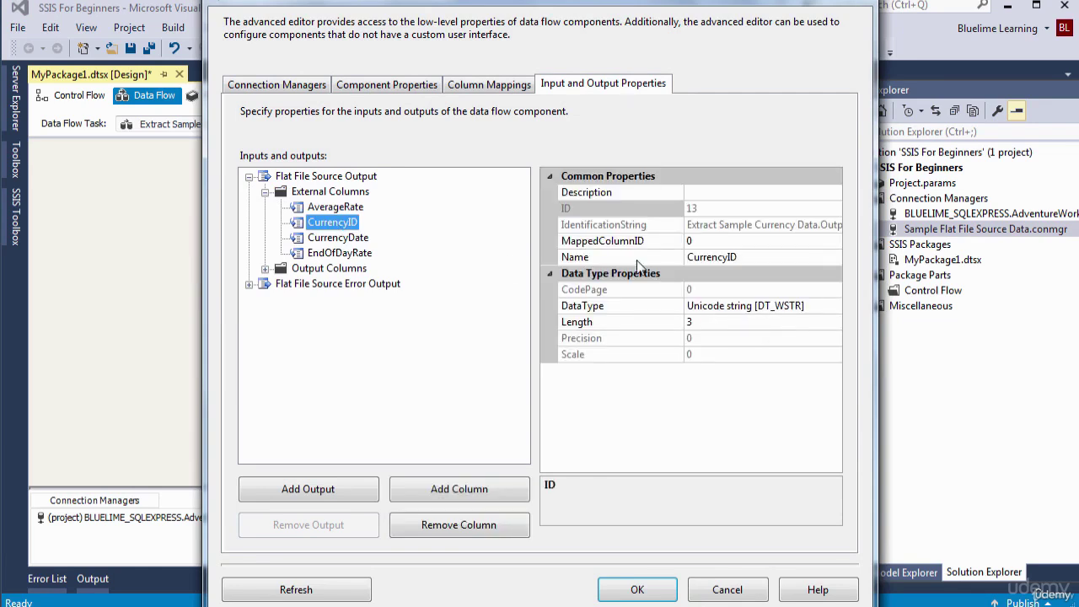
- Examine the data type and length of the CurrencyID output column under Flat File Source Output, and close the advanced editor
{"action": "left_click", "coordinate": [248, 177]}
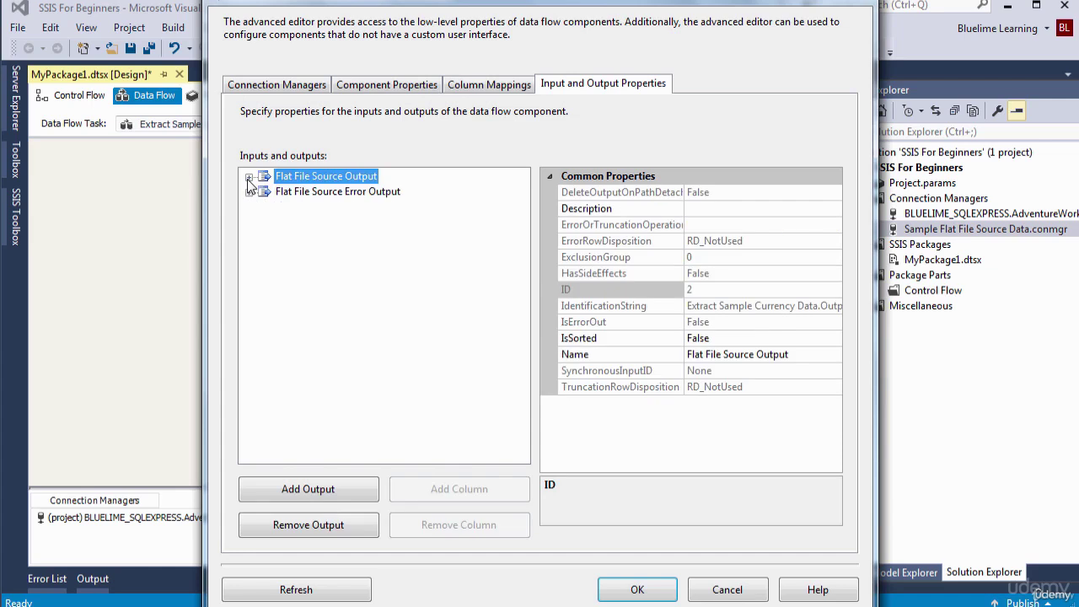
{"action": "left_click", "coordinate": [248, 177]}
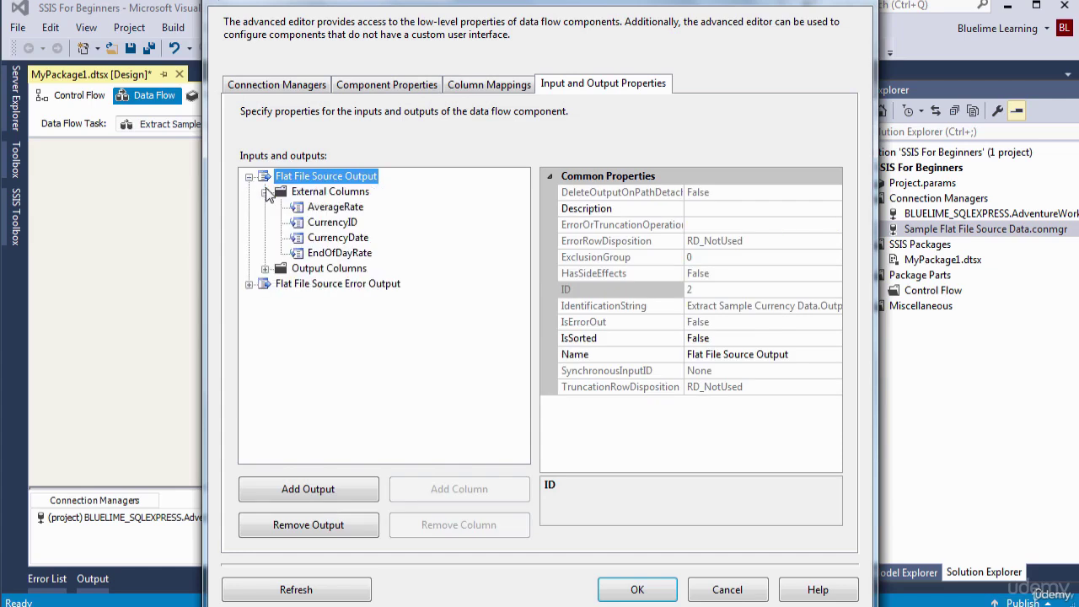
{"action": "left_click", "coordinate": [265, 193]}
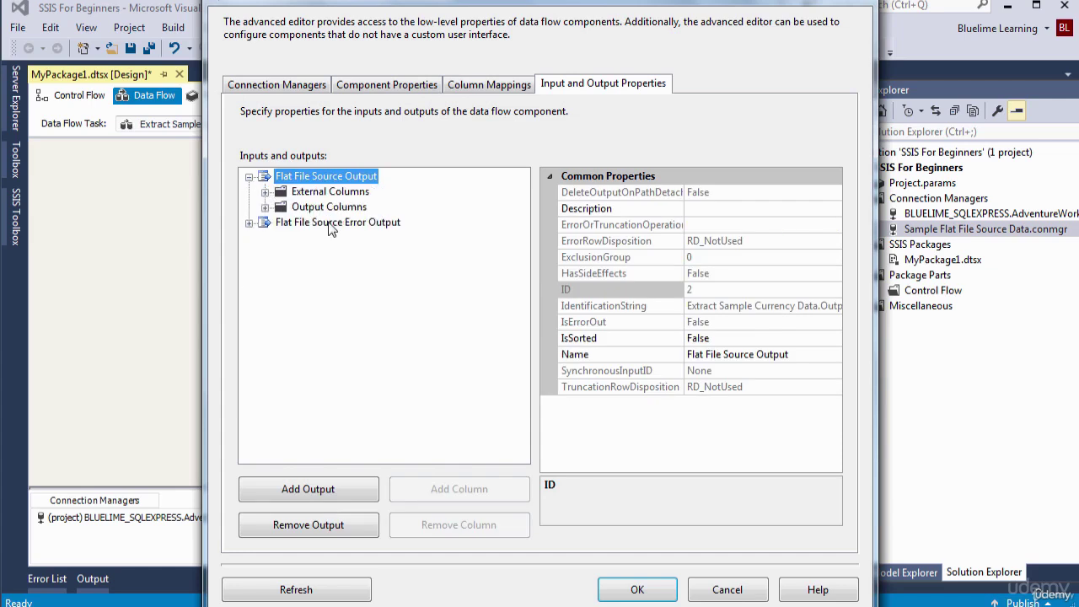
{"action": "left_click", "coordinate": [266, 208]}
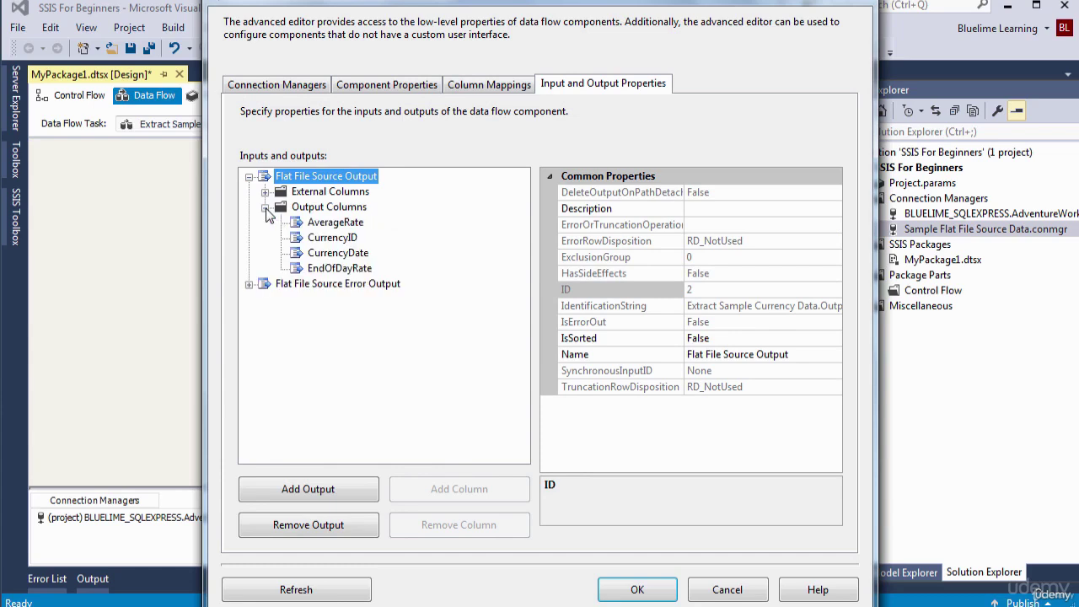
{"action": "left_click", "coordinate": [312, 236]}
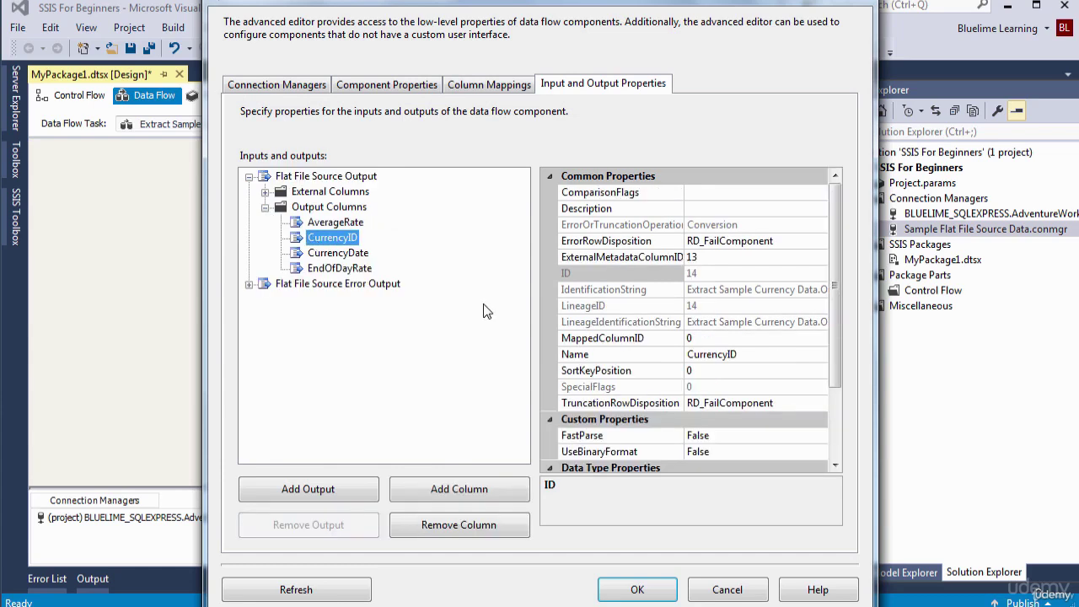
{"action": "left_click_drag", "start_coordinate": [837, 379], "coordinate": [836, 421]}
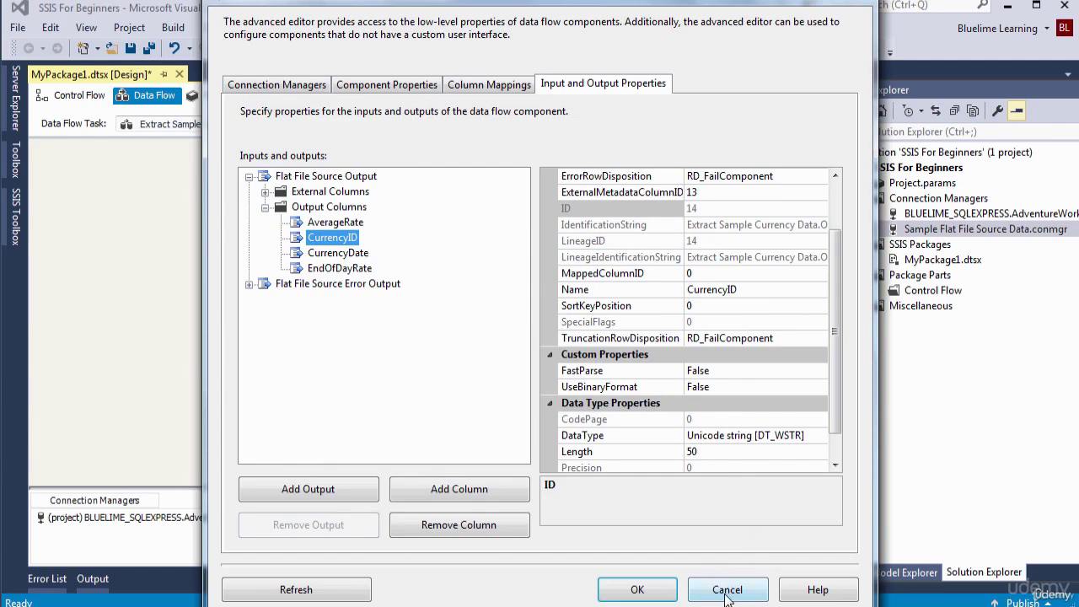
{"action": "left_click", "coordinate": [641, 588]}
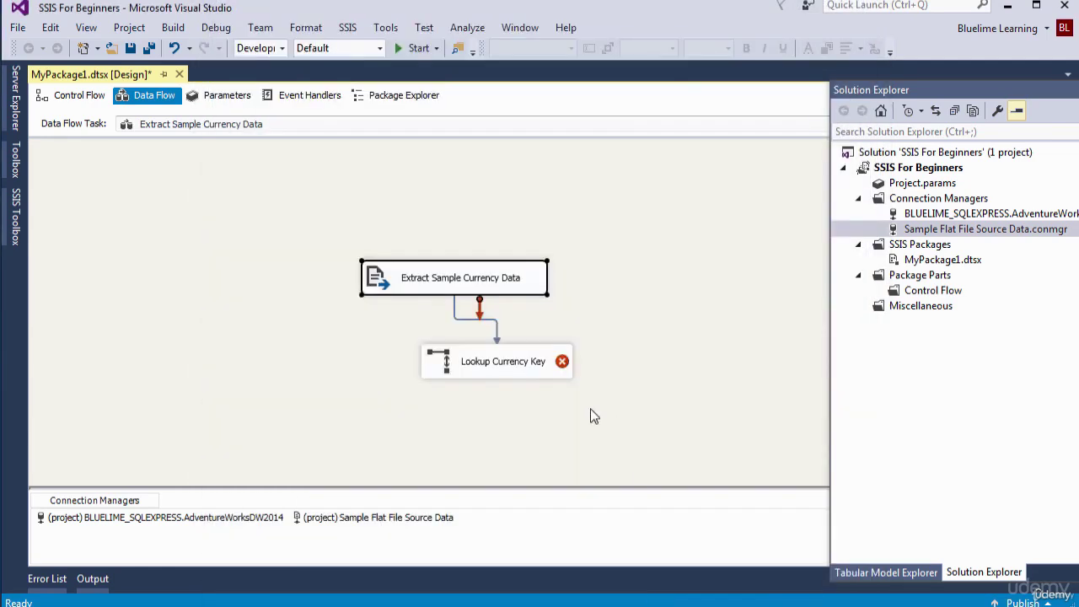
- Set Lookup Currency Key's connection to the results of an SQL query again and paste the DimCurrency query filtering CurrencyAlternateKey by currency code
{"action": "double_click", "coordinate": [501, 367]}
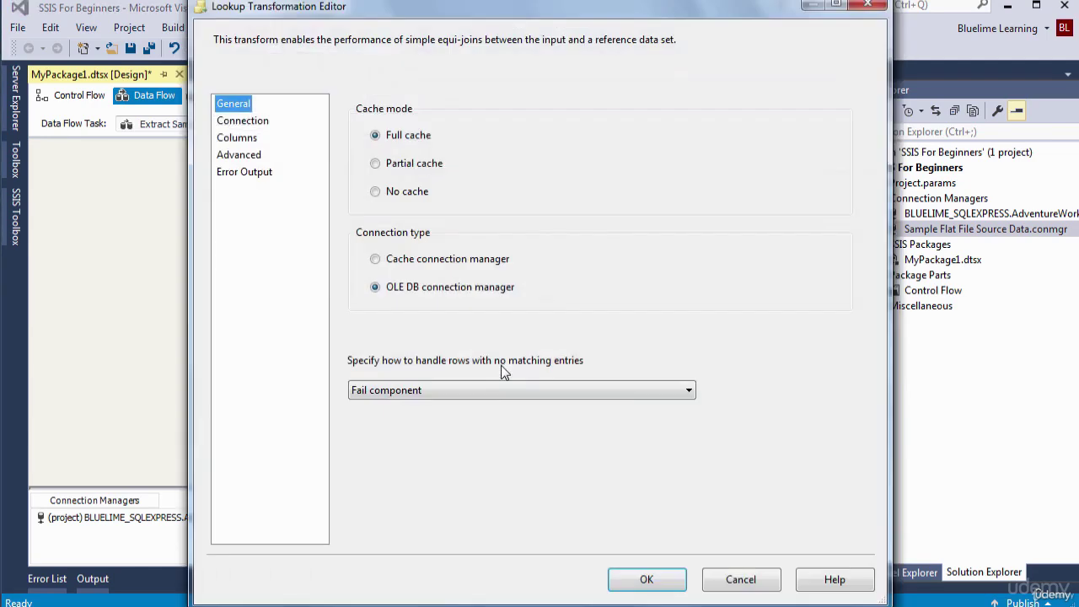
{"action": "left_click", "coordinate": [251, 123]}
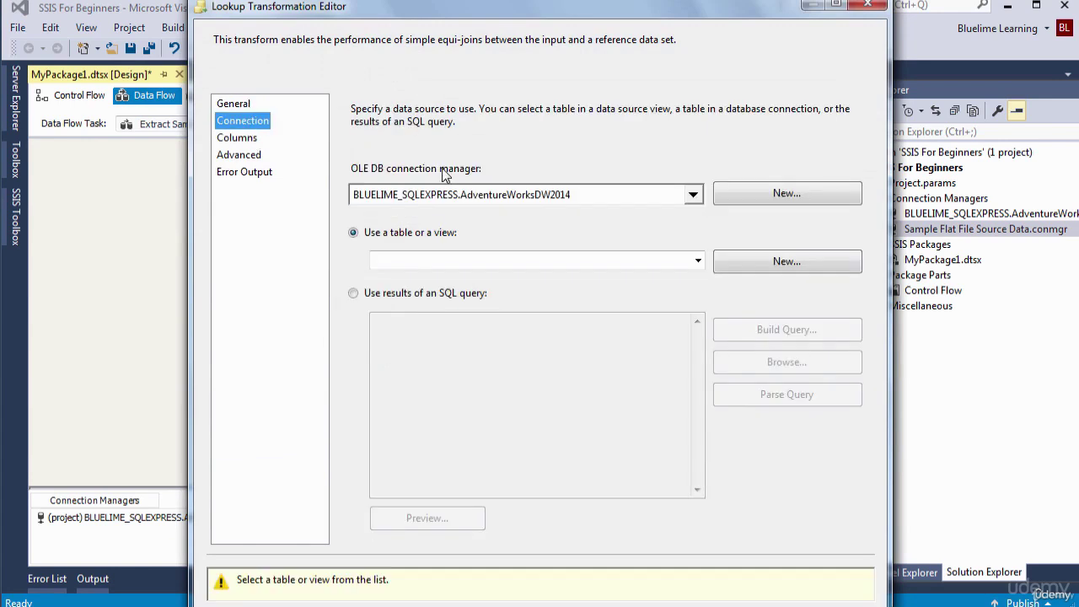
{"action": "left_click", "coordinate": [404, 303]}
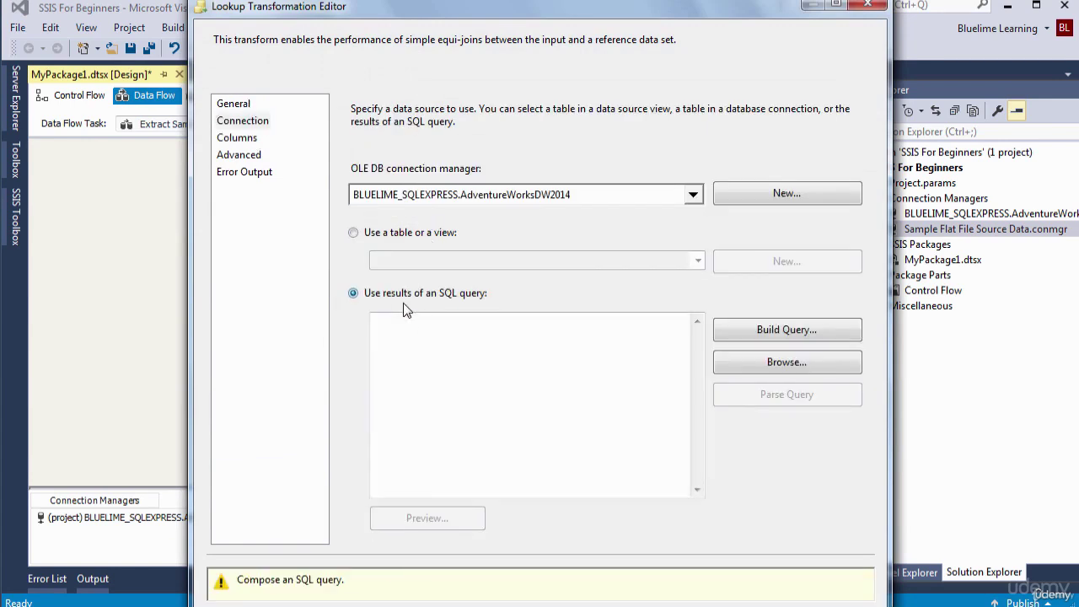
{"action": "left_click", "coordinate": [428, 335]}
{"action": "right_click", "coordinate": [481, 337]}
{"action": "left_click", "coordinate": [483, 416]}
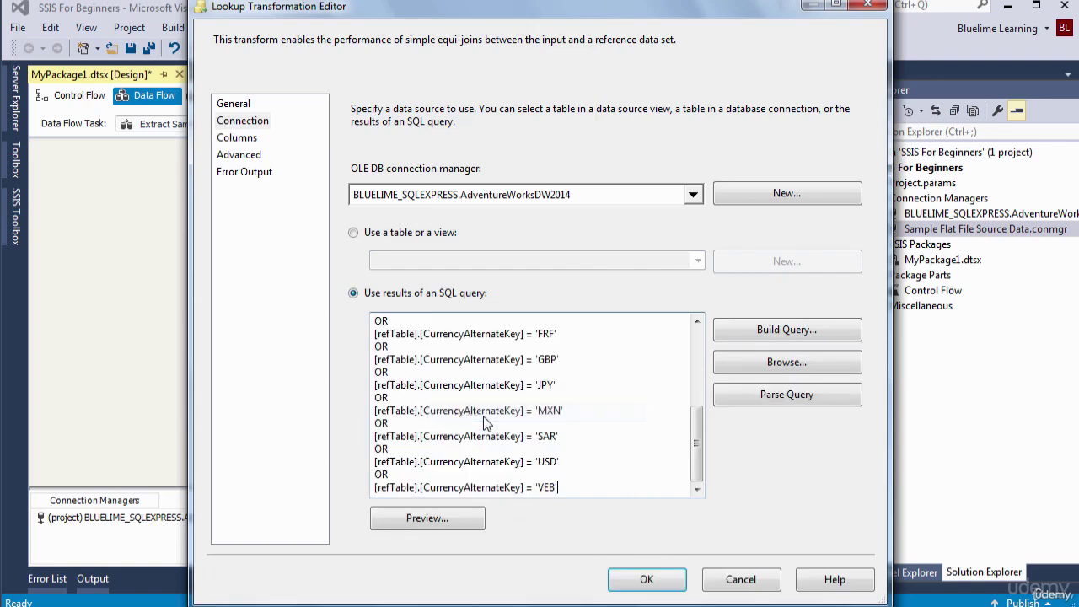
- Map the CurrencyID input column to the CurrencyAlternateKey lookup column, add CurrencyAlternateKey as a new output column, and accept the Lookup settings
{"action": "left_click", "coordinate": [237, 140]}
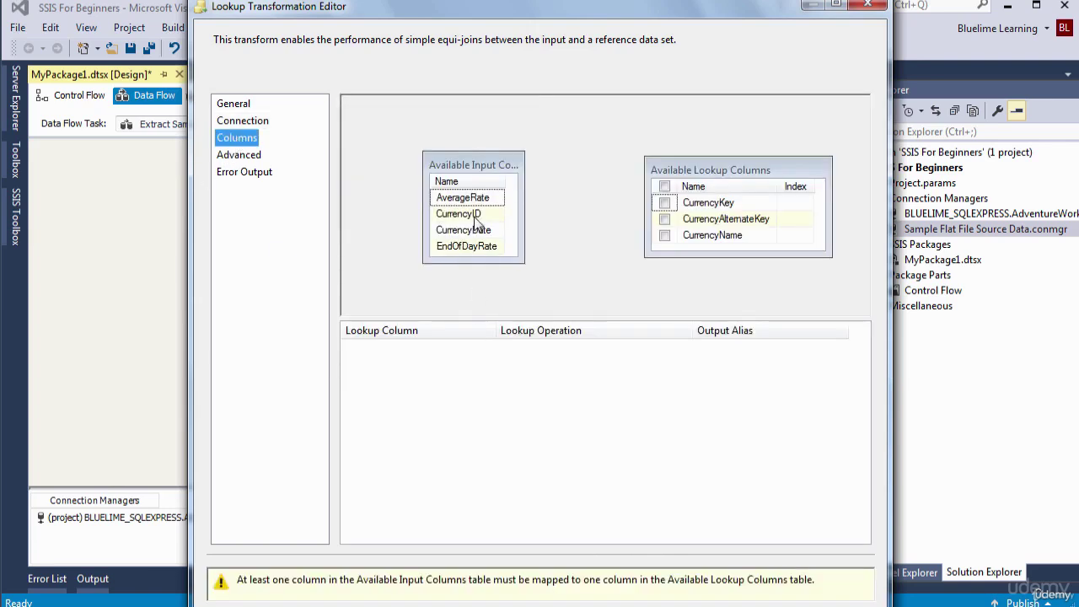
{"action": "left_click_drag", "start_coordinate": [475, 218], "coordinate": [754, 224]}
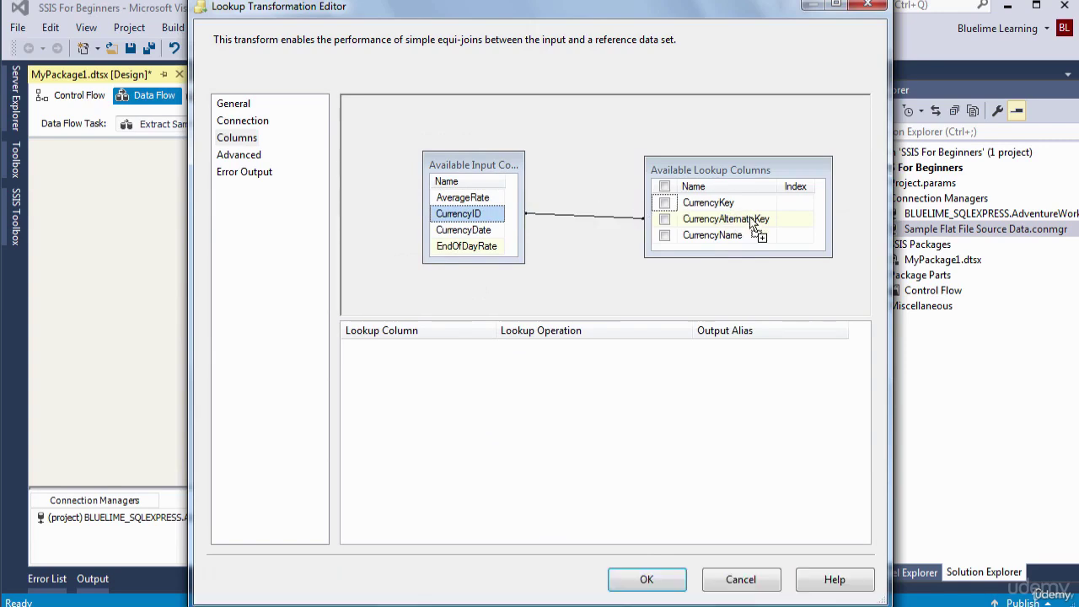
{"action": "left_click", "coordinate": [666, 220]}
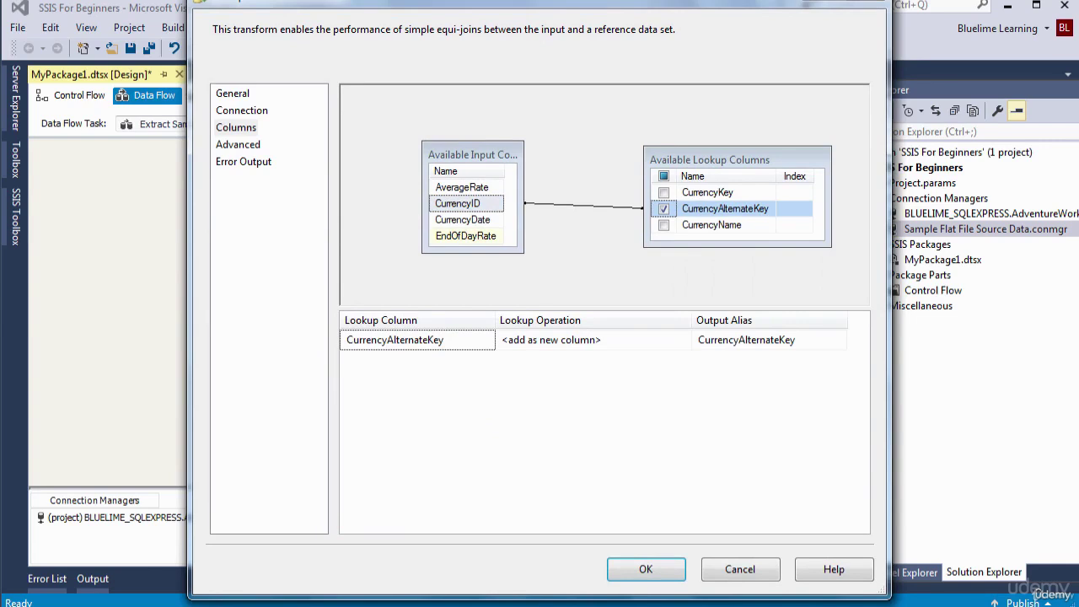
{"action": "left_click", "coordinate": [642, 578]}
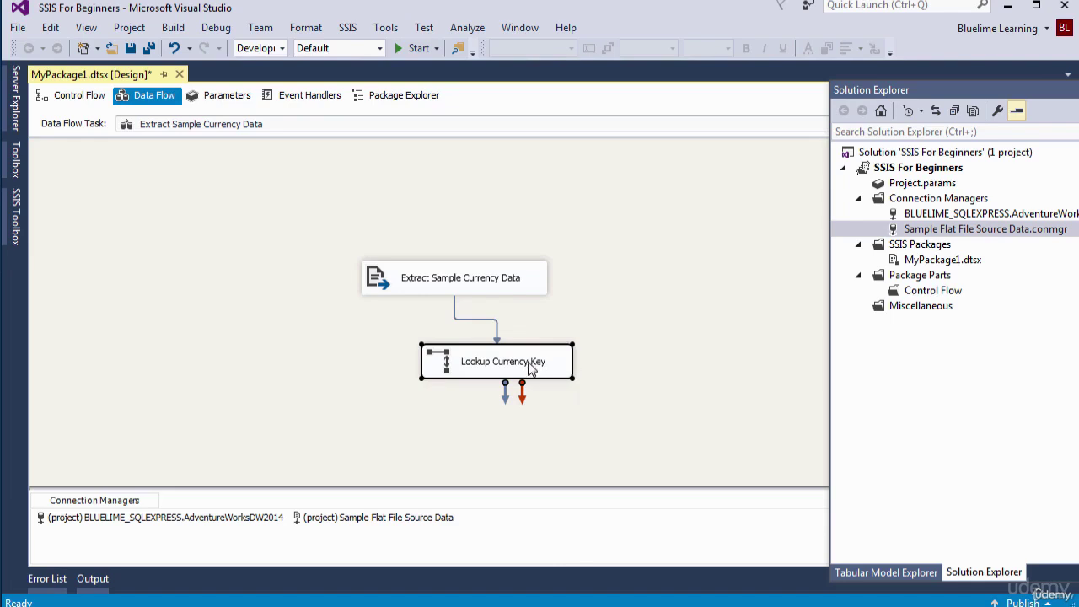
- Open the properties of the Lookup Currency Key component and examine its settings, including SqlCommand and CacheType
{"action": "right_click", "coordinate": [469, 364]}
{"action": "left_click", "coordinate": [552, 592]}
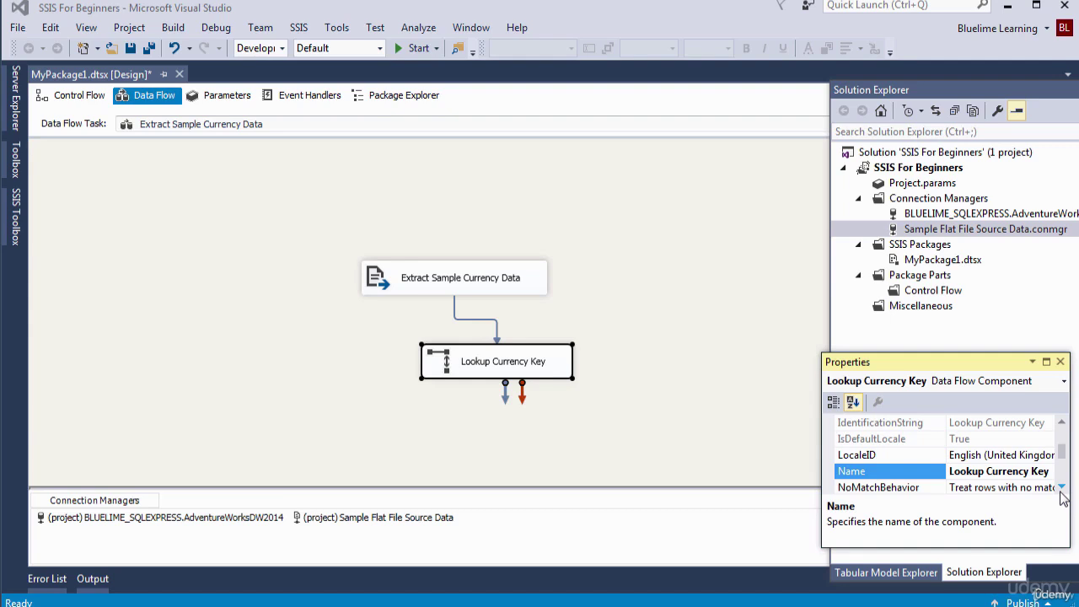
{"action": "left_click", "coordinate": [1061, 488]}
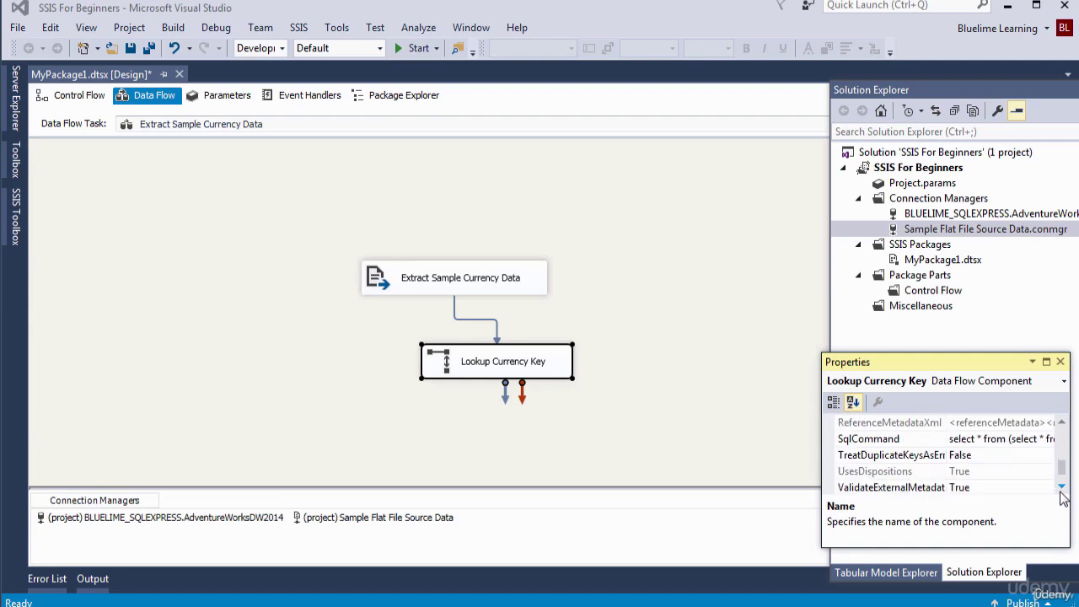
{"action": "left_click", "coordinate": [1064, 434]}
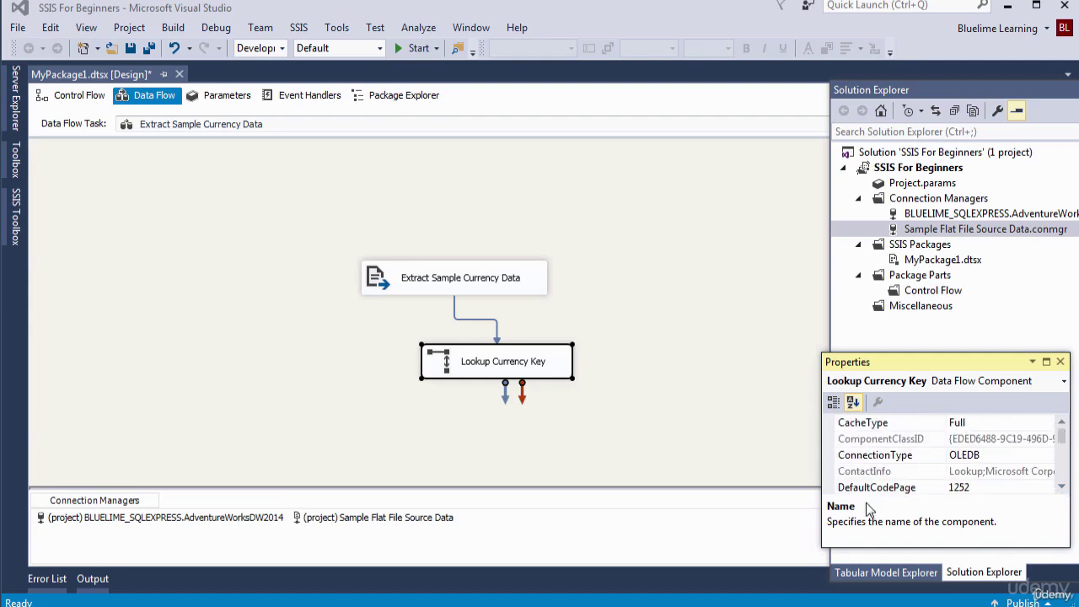